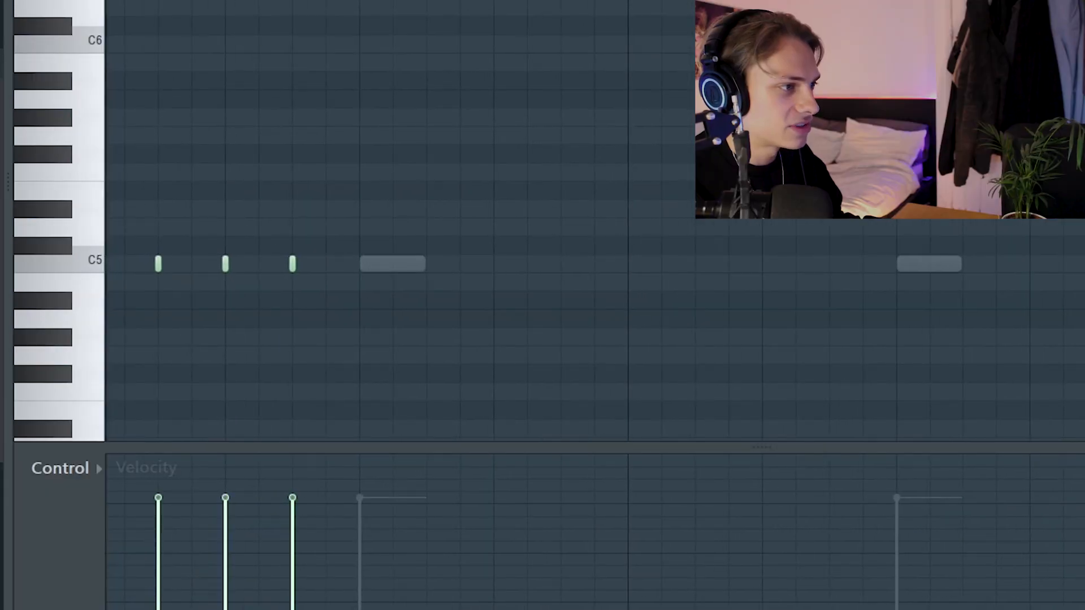
# Lower the velocity of every second C5 hi-hat note, repeat the four-note group across the whole pattern and play it back.
pyautogui.hscroll(-1, 189, 547)
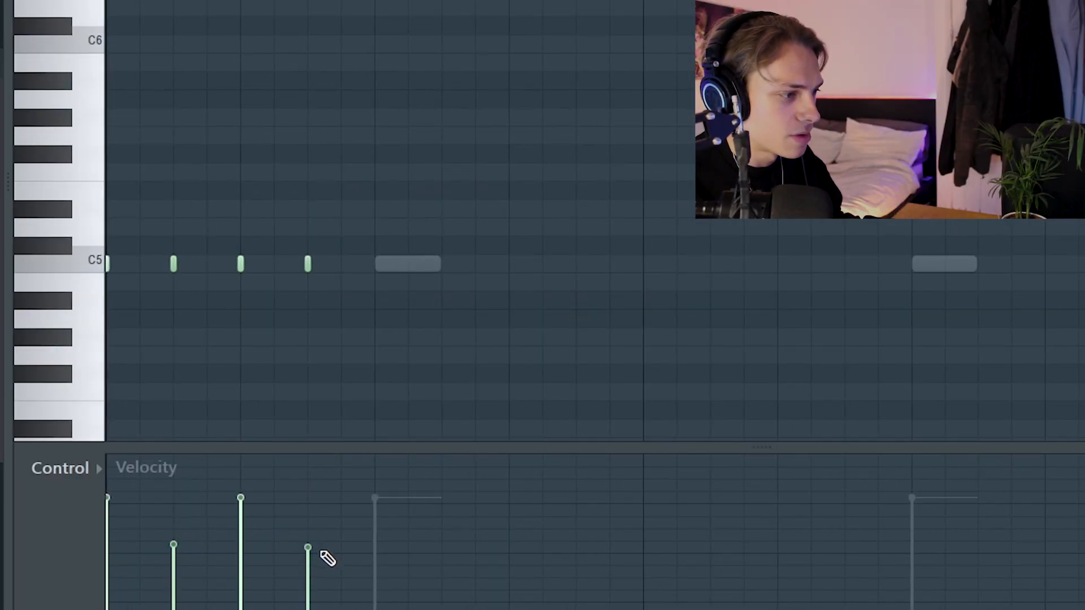
pyautogui.hotkey('ctrl', 'b')
pyautogui.hotkey('ctrl', 'b')
pyautogui.hotkey('ctrl', 'b')
pyautogui.hotkey('ctrl', 'b')
pyautogui.press('pagedown')
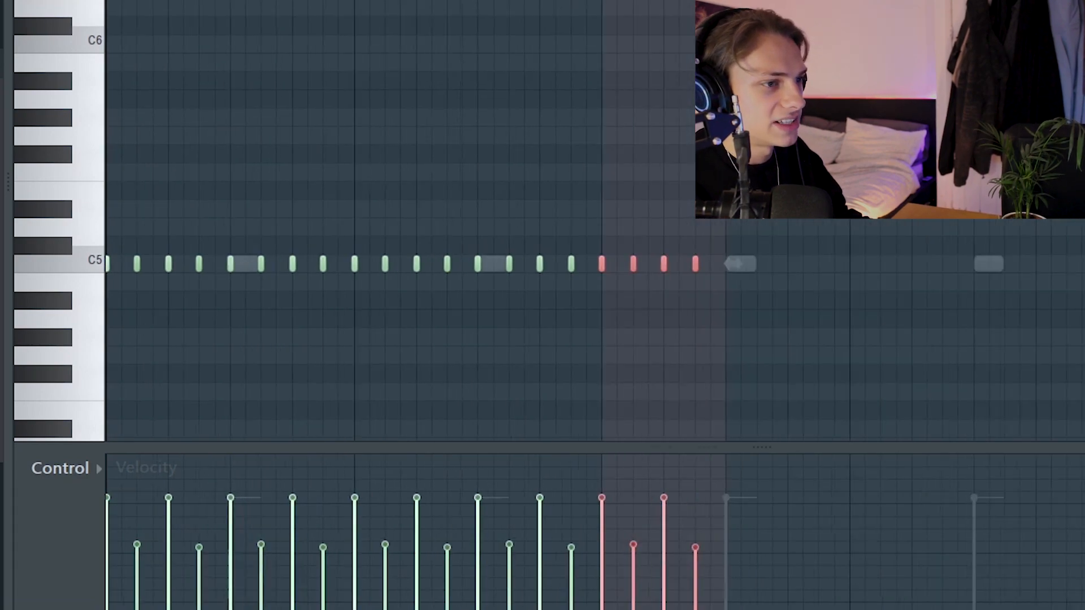
pyautogui.hotkey('ctrl', 'b')
pyautogui.hotkey('ctrl', 'b')
pyautogui.hotkey('ctrl', 'b')
pyautogui.hotkey('ctrl', 'b')
pyautogui.press('pagedown')
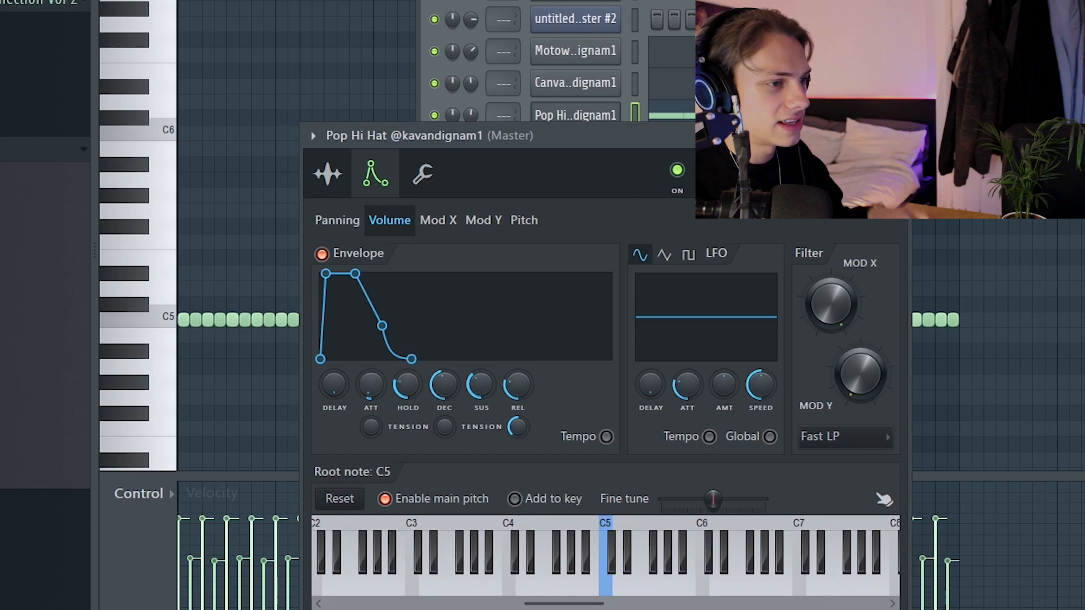
pyautogui.press('space')
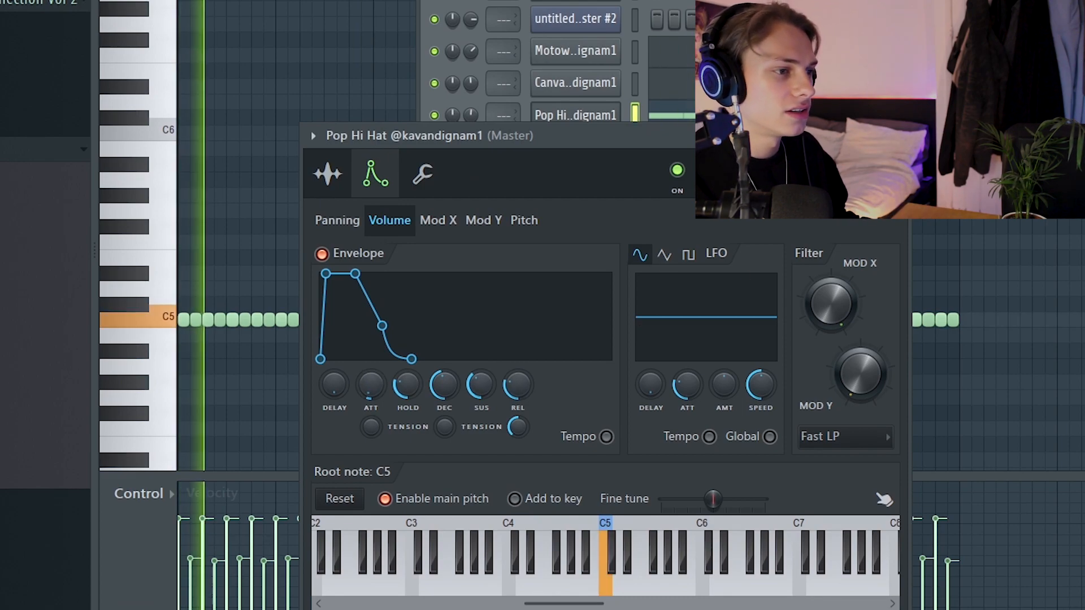
pyautogui.press('Escape')
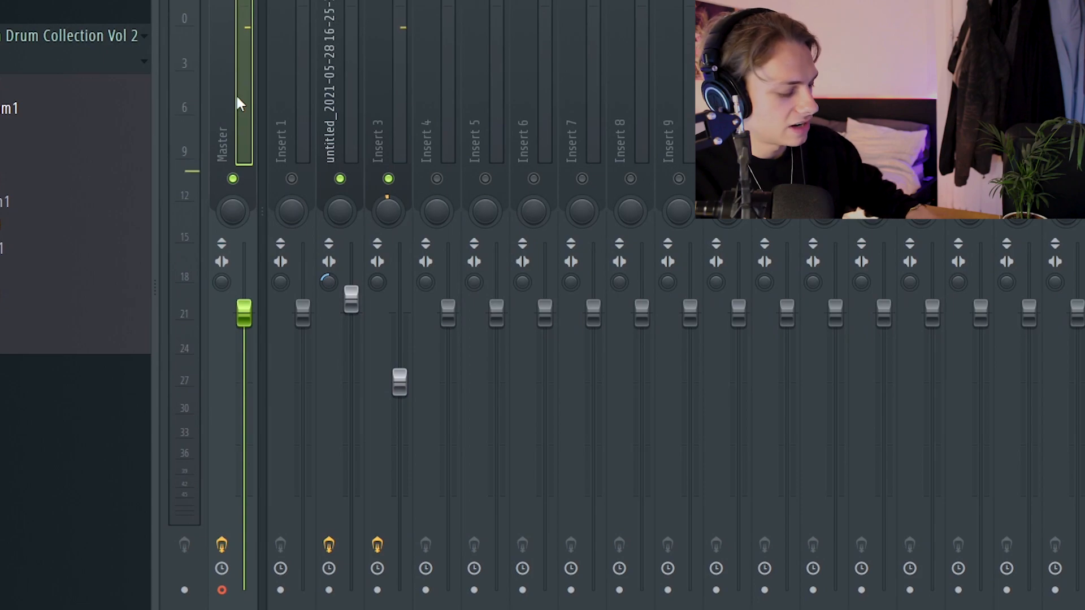
pyautogui.hotkey('ctrl', 'r')
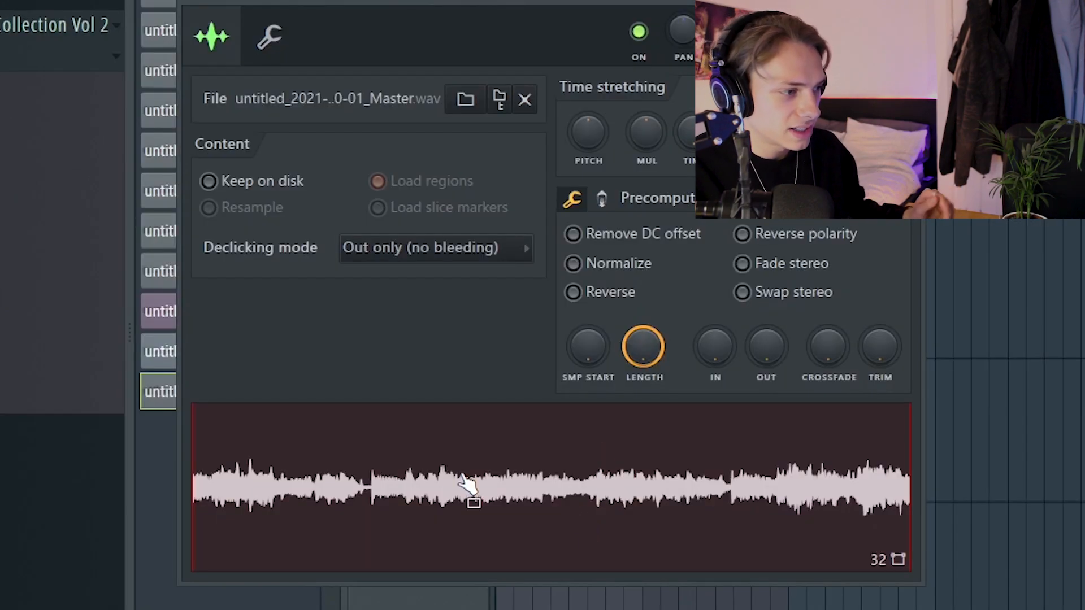
pyautogui.rightClick(467, 484)
pyautogui.click(574, 529)
pyautogui.click(401, 134)
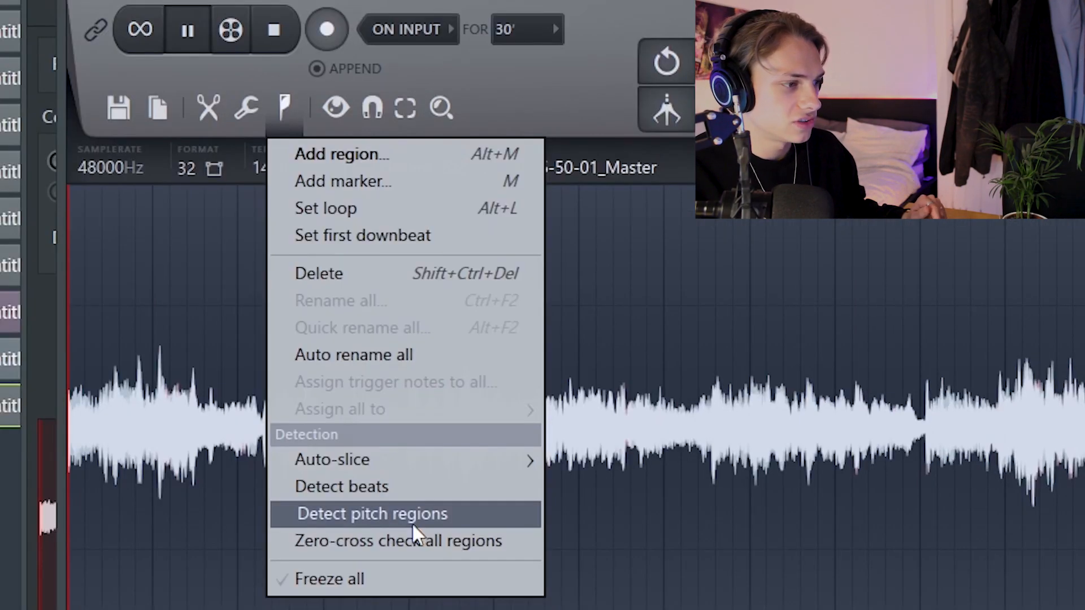
pyautogui.click(499, 512)
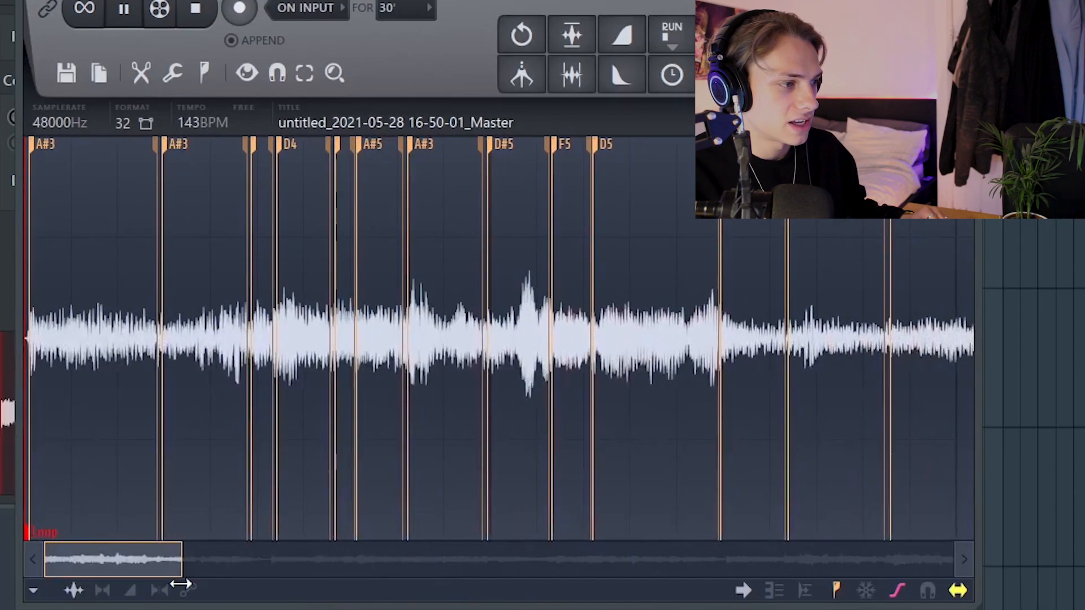
pyautogui.moveTo(181, 584); pyautogui.dragTo(113, 575)
pyautogui.moveTo(79, 564); pyautogui.dragTo(89, 566)
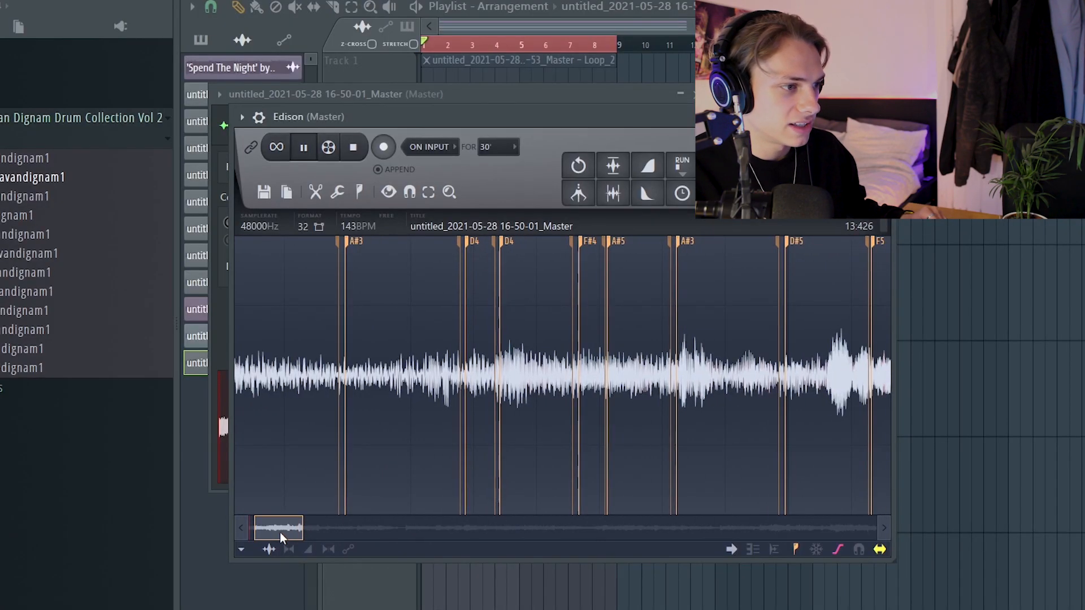
pyautogui.moveTo(280, 532); pyautogui.dragTo(320, 527)
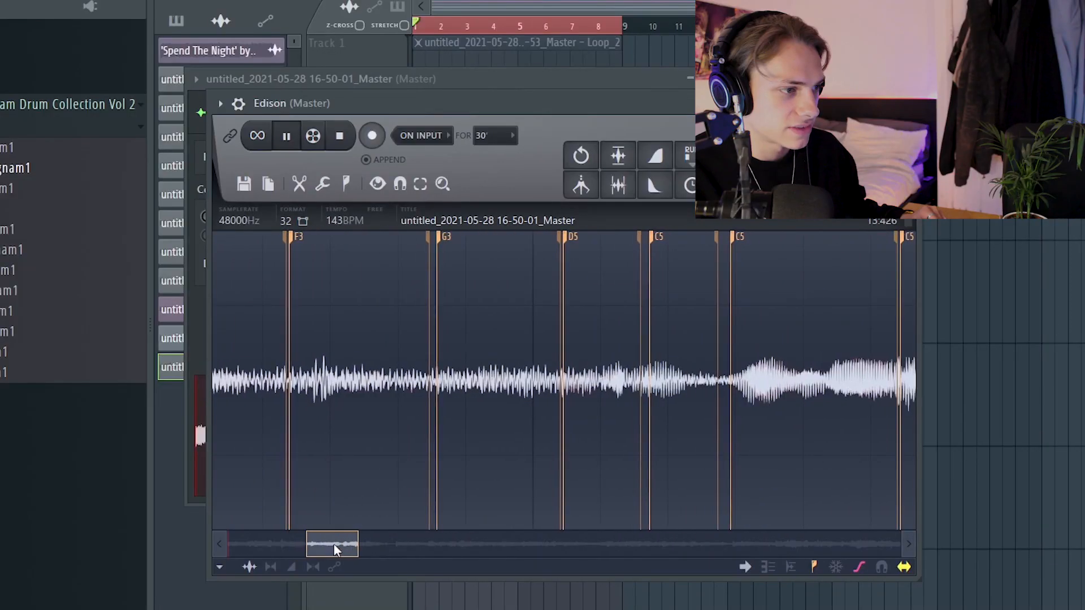
pyautogui.moveTo(333, 543); pyautogui.dragTo(378, 544)
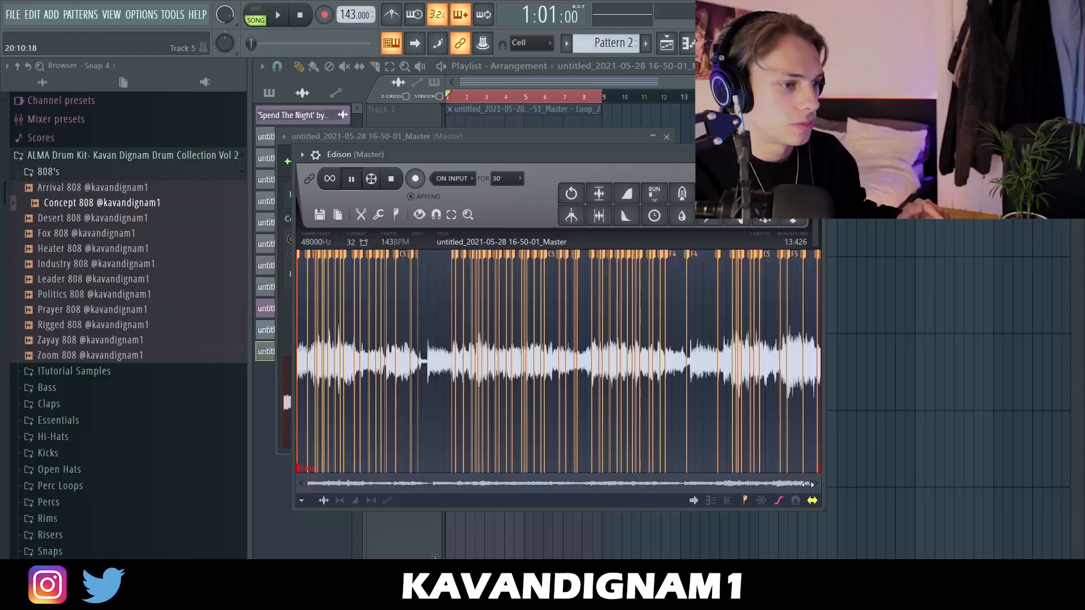
pyautogui.scroll(5, 403, 360)
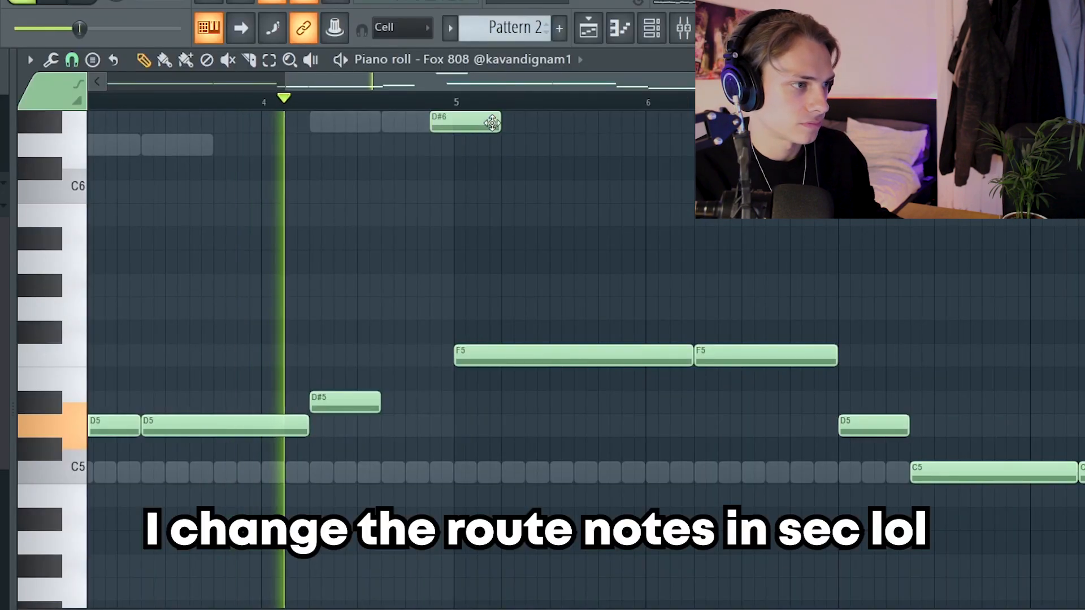
# Shorten the D#6 note to end at bar 5 and apply quick legato to the Fox 808 notes.
pyautogui.moveTo(498, 127); pyautogui.dragTo(446, 127)
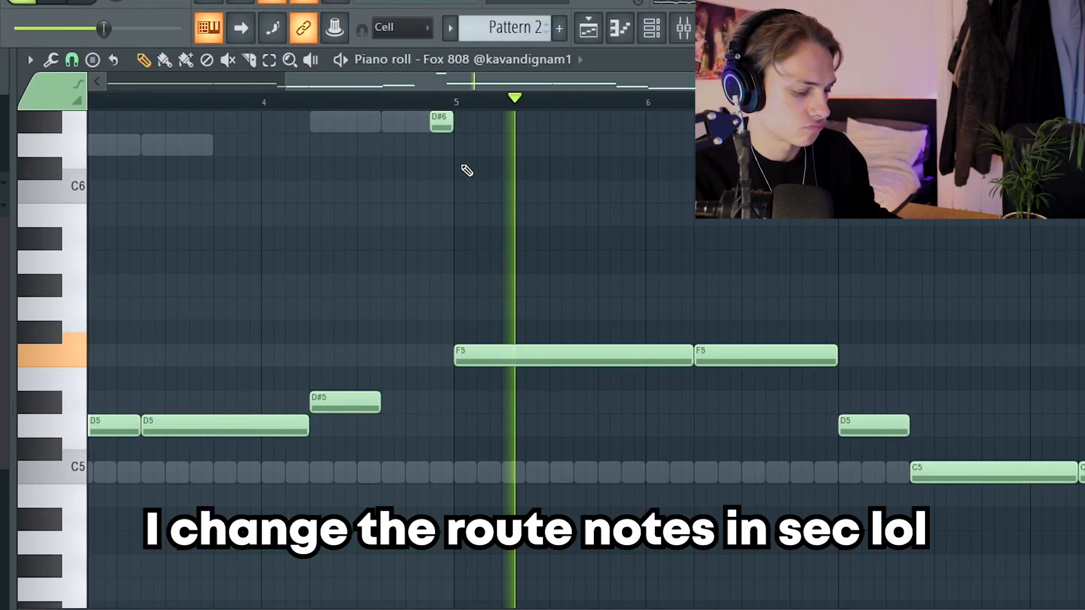
pyautogui.hotkey('ctrl', 'l')
pyautogui.scroll(-3, 733, 349)
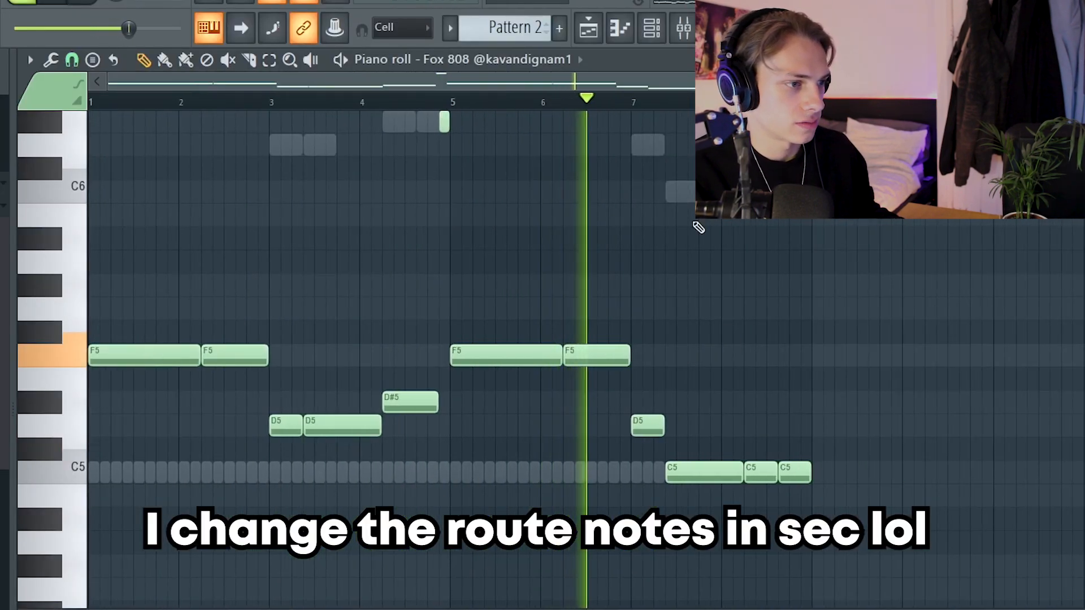
# Review the Fox 808 notes in the piano roll during playback.
pyautogui.click(652, 28)
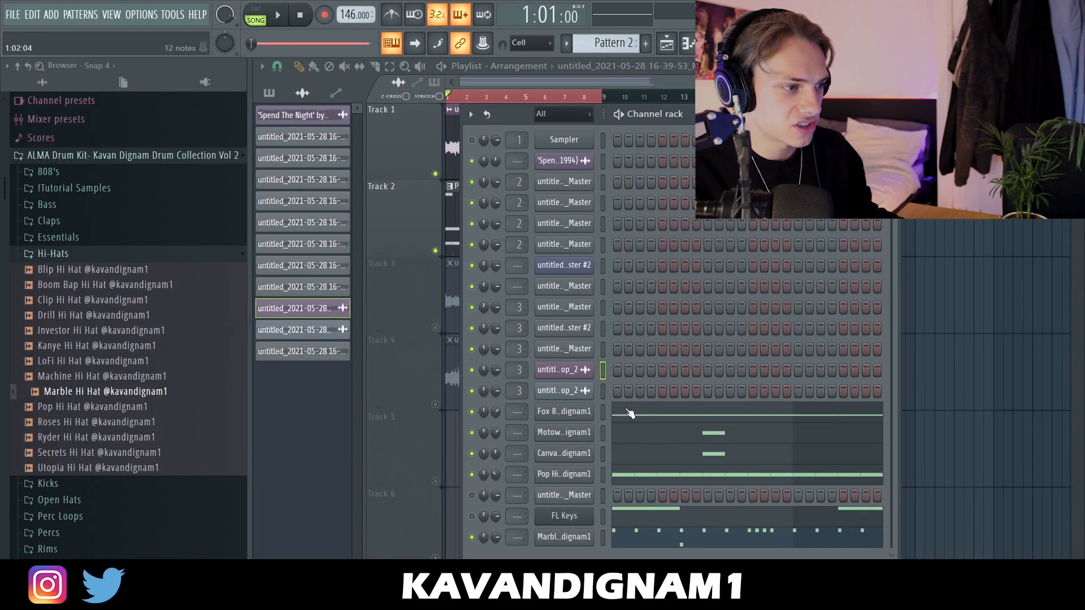
pyautogui.click(630, 414)
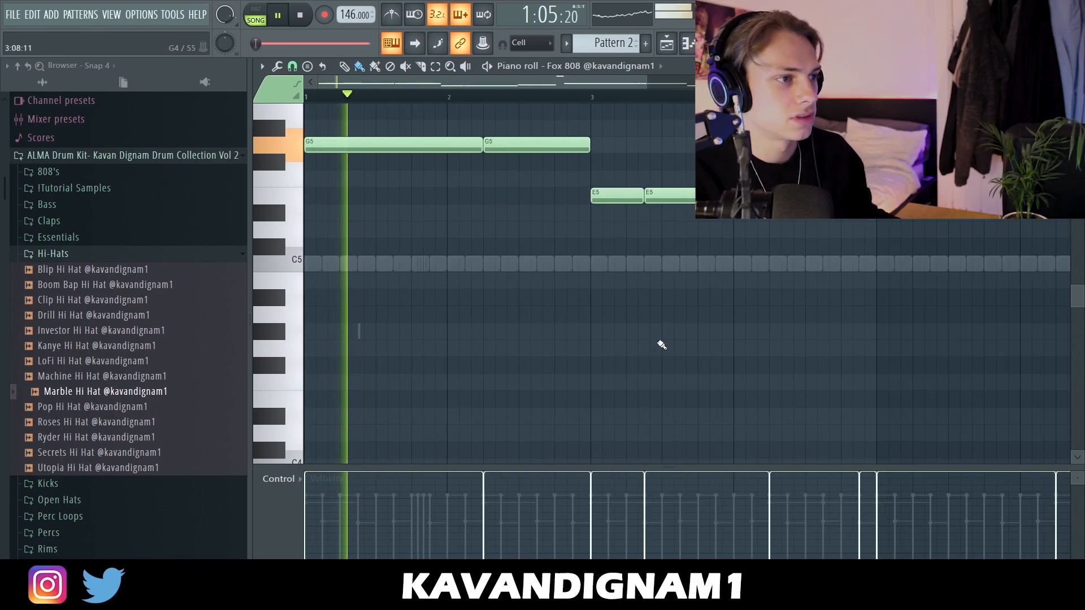
pyautogui.click(689, 43)
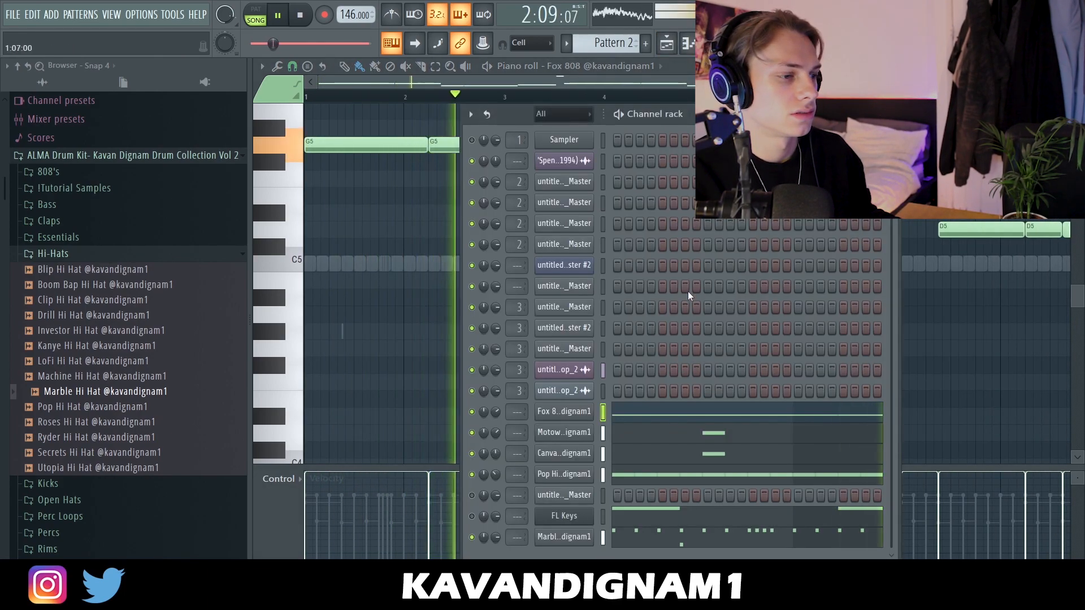
# Open the Marble Hi Hat notes and add a G#4 note on the last eighth of bar 2.
pyautogui.click(633, 545)
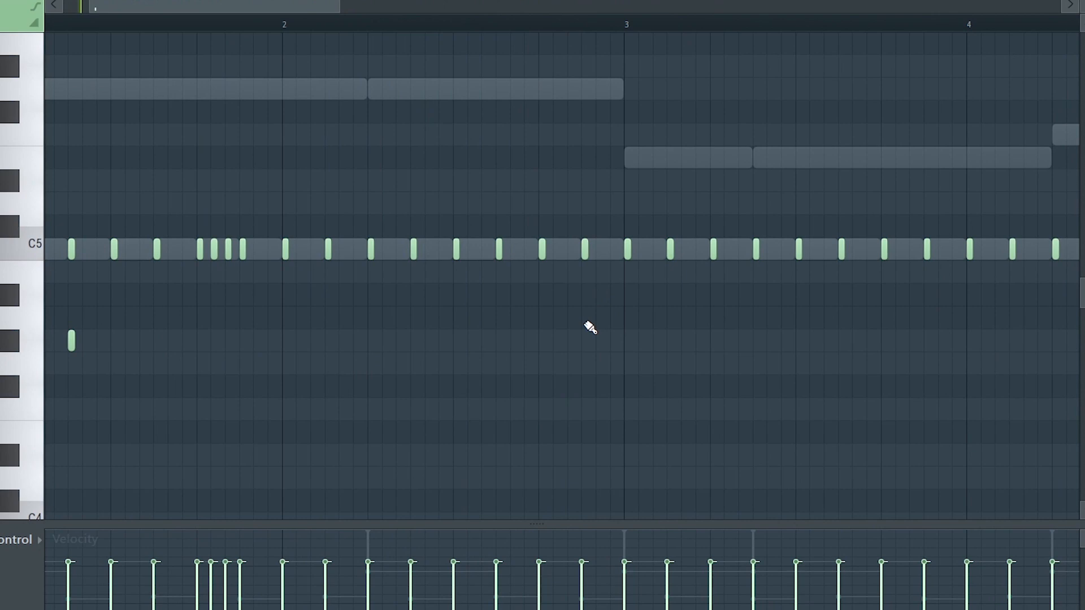
pyautogui.press('space')
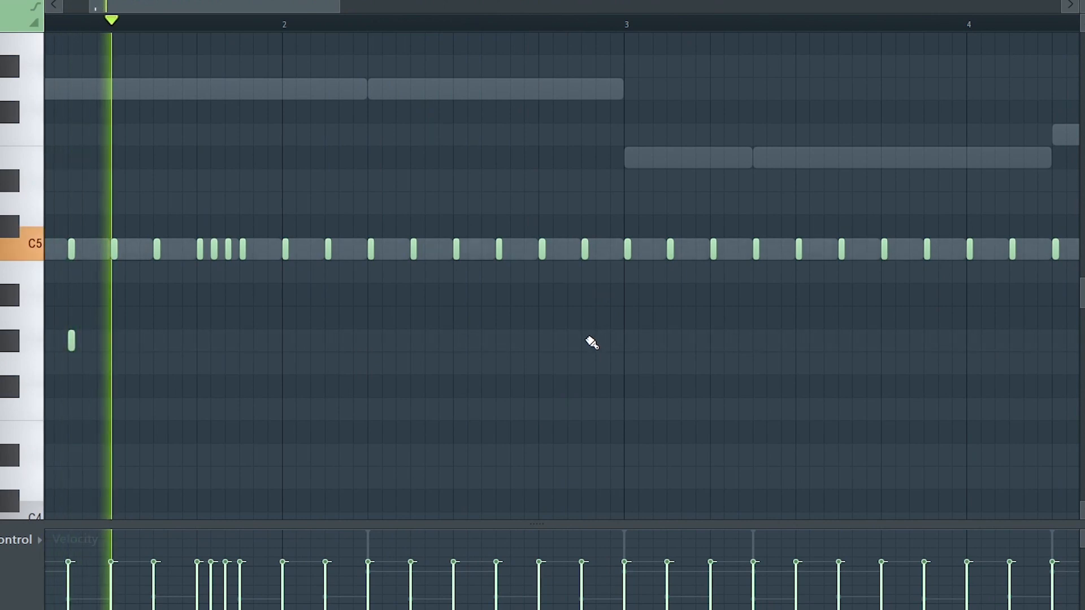
pyautogui.click(585, 341)
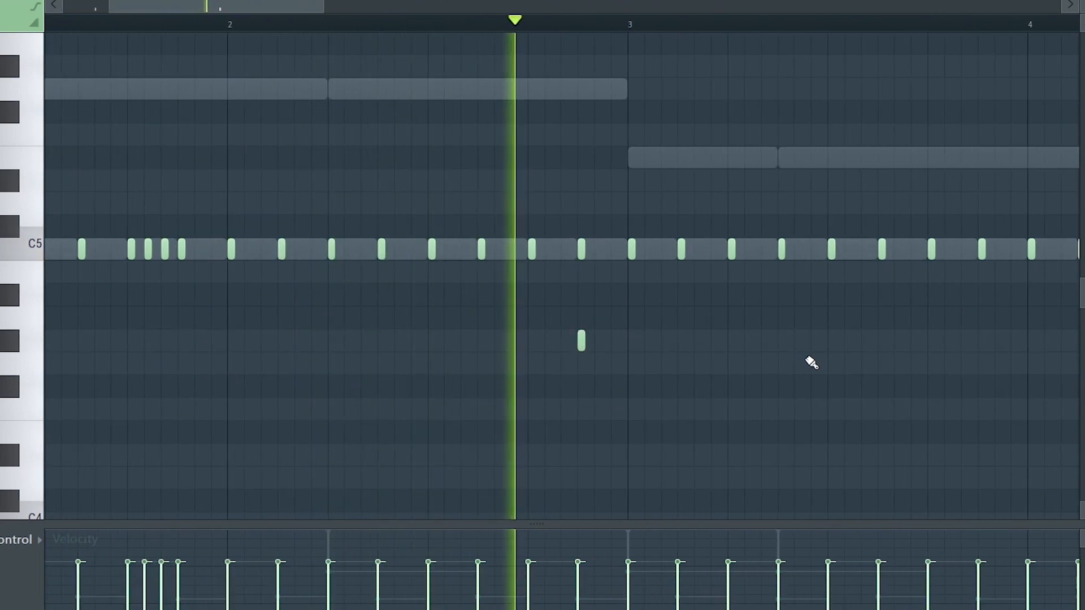
# Add an extra C5 hi-hat hit late in bar 3 and a fast roll with falling velocities at the end of bar 4.
pyautogui.keyDown('ctrl'); pyautogui.scroll(2, 915, 376); pyautogui.keyUp('ctrl')
pyautogui.keyDown('ctrl'); pyautogui.scroll(2, 935, 374); pyautogui.keyUp('ctrl')
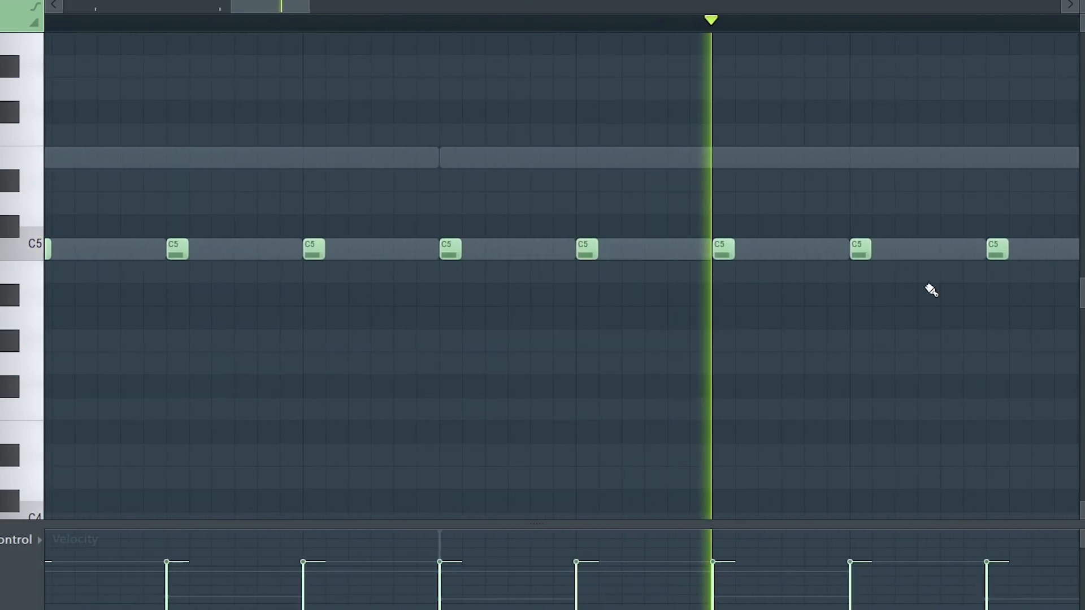
pyautogui.rightClick(929, 249)
pyautogui.keyDown('ctrl'); pyautogui.scroll(-4, 988, 368); pyautogui.keyUp('ctrl')
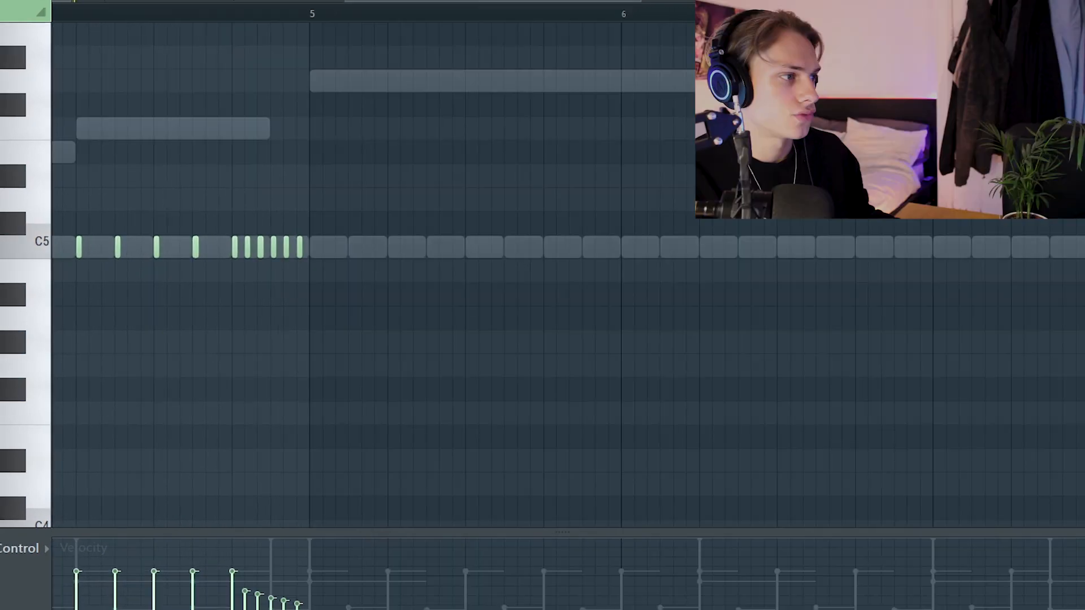
# Duplicate the hi-hat notes of bars 1 to 4 into bars 5 to 8.
pyautogui.click(54, 5)
pyautogui.keyDown('ctrl'); pyautogui.scroll(-3, 387, 121); pyautogui.keyUp('ctrl')
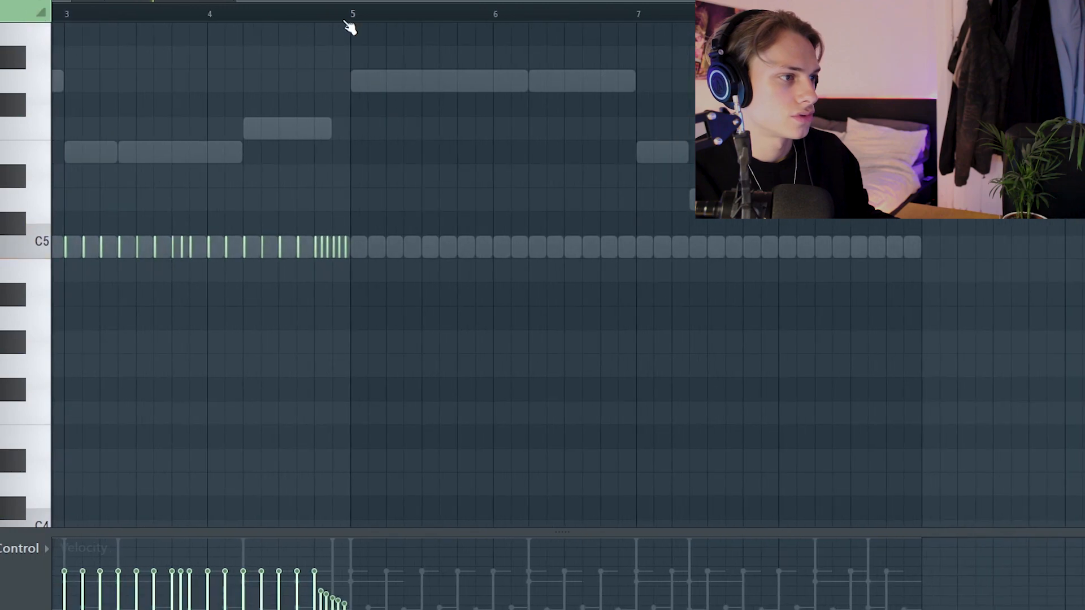
pyautogui.keyDown('ctrl'); pyautogui.moveTo(351, 17); pyautogui.dragTo(54, 17); pyautogui.keyUp('ctrl')
pyautogui.hotkey('ctrl', 'b')
pyautogui.keyDown('ctrl'); pyautogui.scroll(-3, 508, 317); pyautogui.keyUp('ctrl')
pyautogui.hotkey('ctrl', 'd')
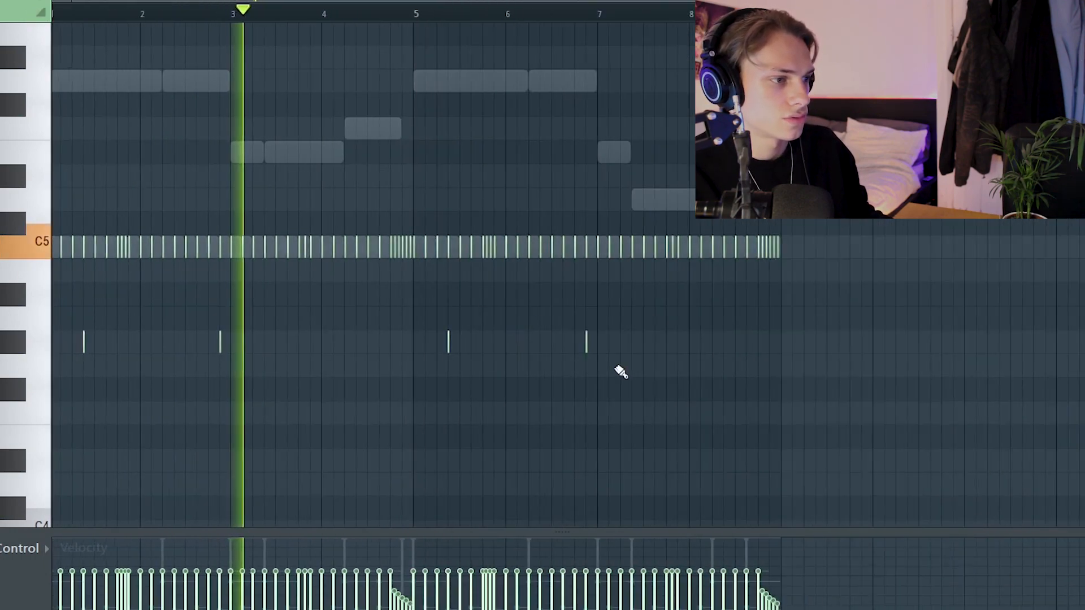
# Lower the velocity of the four G#4 hi-hat notes and randomize the velocities of all hi-hat notes with the bipolar option.
pyautogui.keyDown('ctrl'); pyautogui.moveTo(778, 394); pyautogui.dragTo(56, 289); pyautogui.keyUp('ctrl')
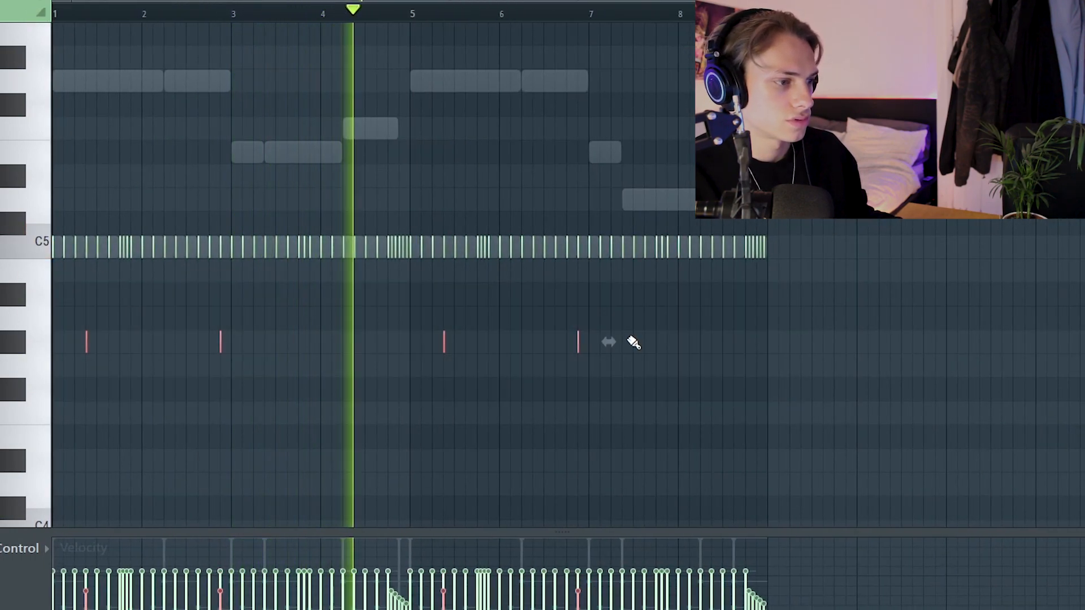
pyautogui.hotkey('ctrl', 'd')
pyautogui.hotkey('alt', 'r')
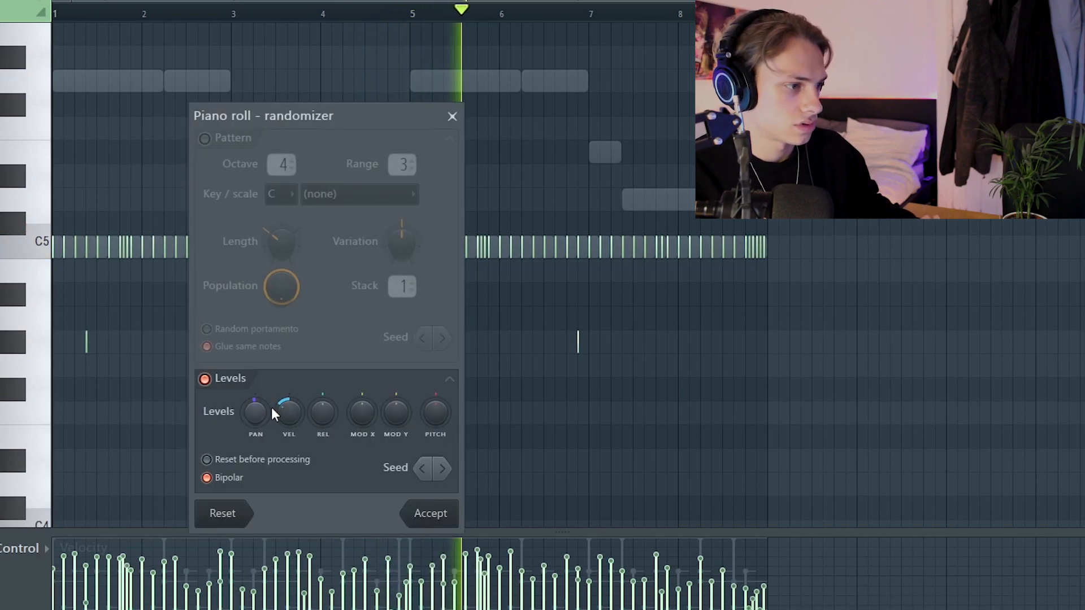
pyautogui.click(431, 515)
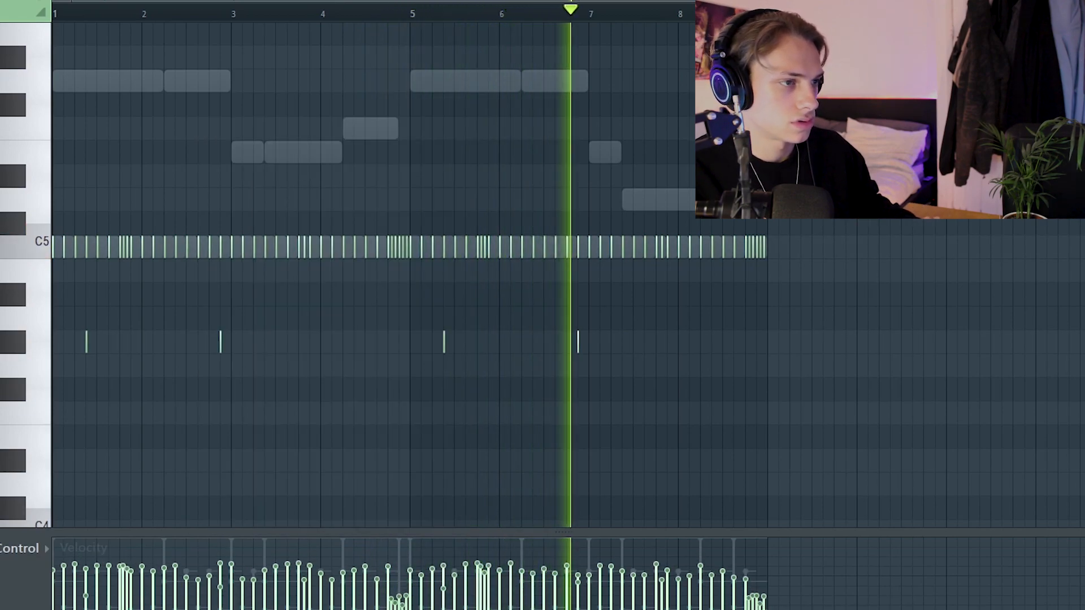
# Preview the open hats, load Invention Open Hat into a new channel below the Marble Hi Hat and place a hit on step one.
pyautogui.press('F5')
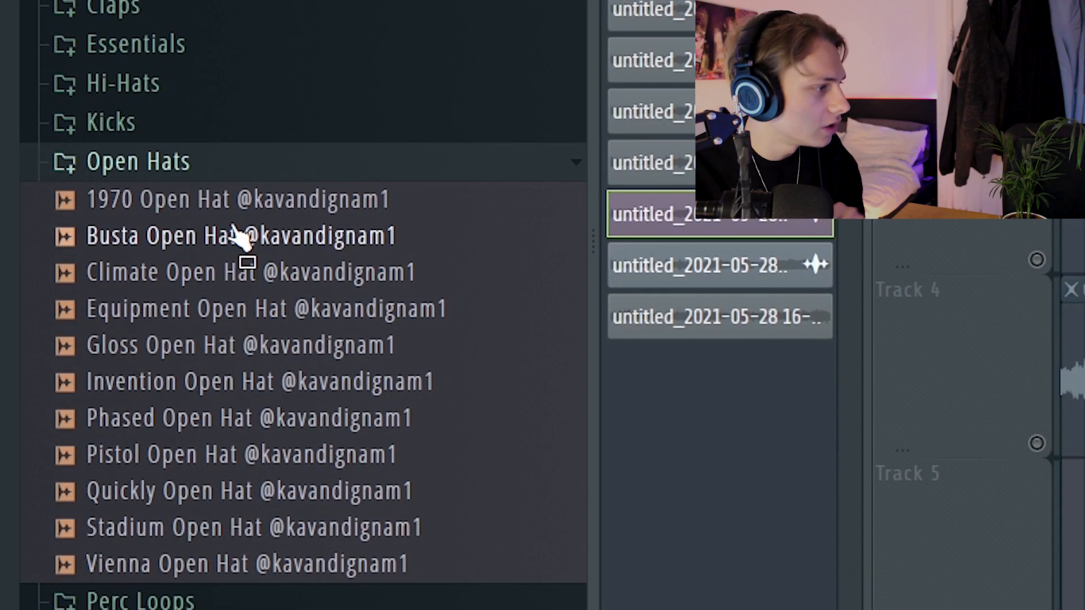
pyautogui.click(223, 283)
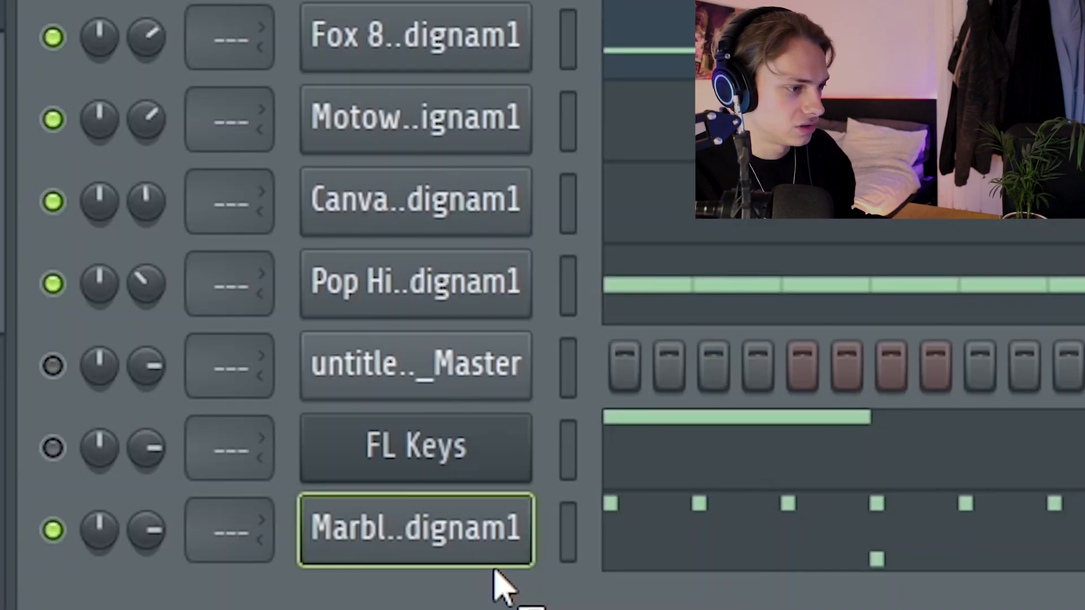
pyautogui.moveTo(497, 582); pyautogui.dragTo(497, 598)
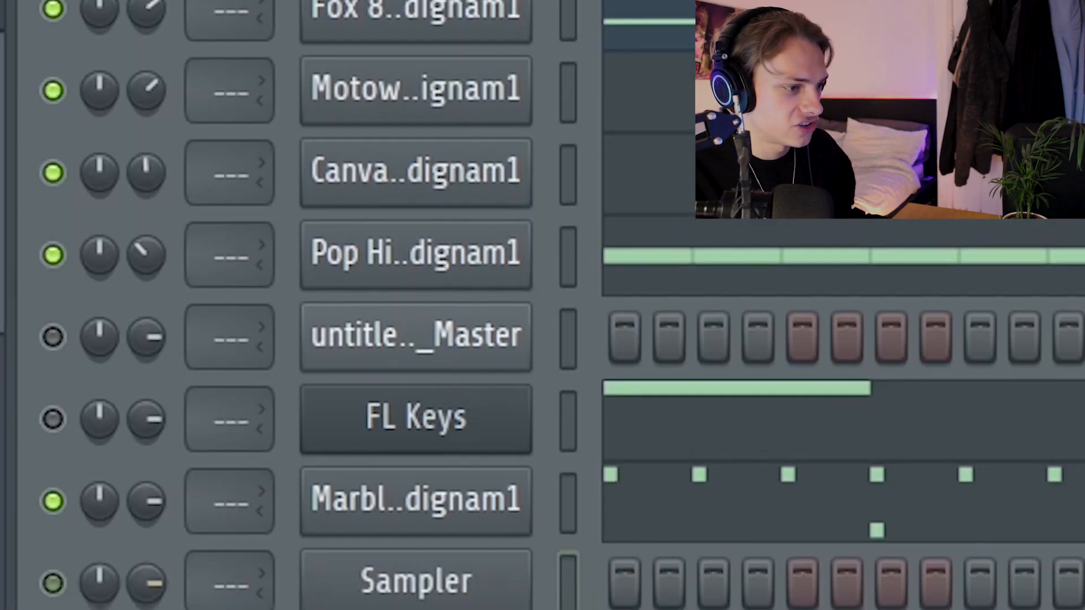
pyautogui.click(621, 577)
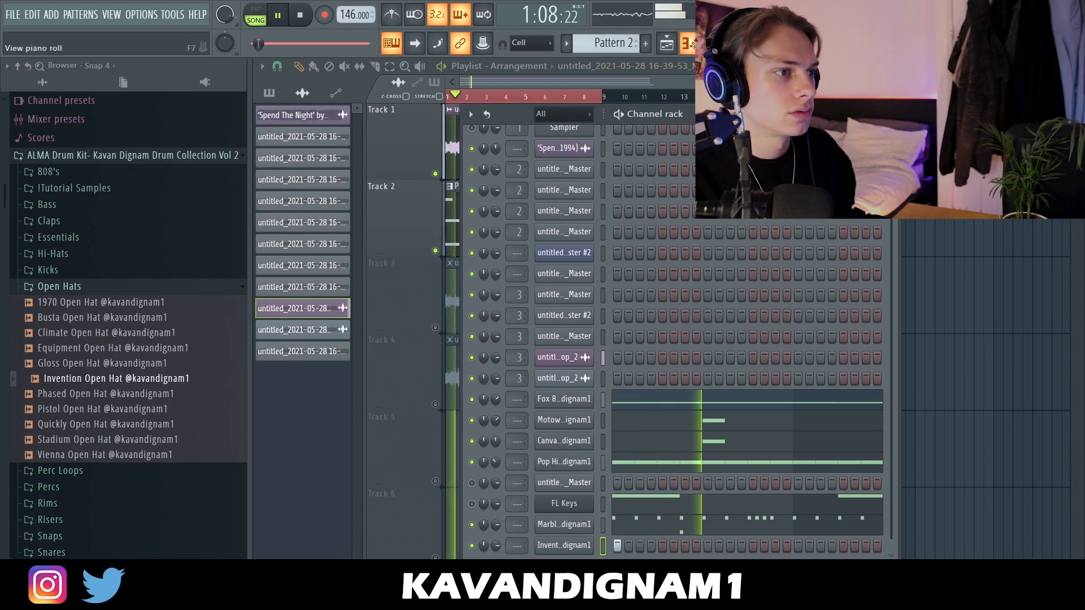
# Place Phased Open Hat C5 notes on the fourth beat of bars 2 and 6.
pyautogui.click(688, 43)
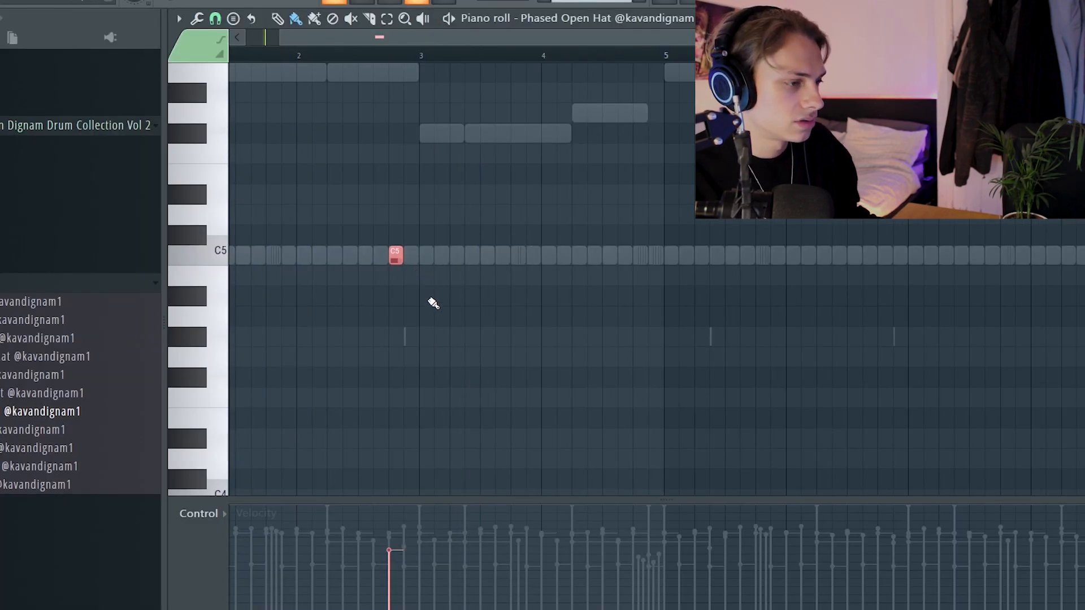
pyautogui.scroll(2, 433, 304)
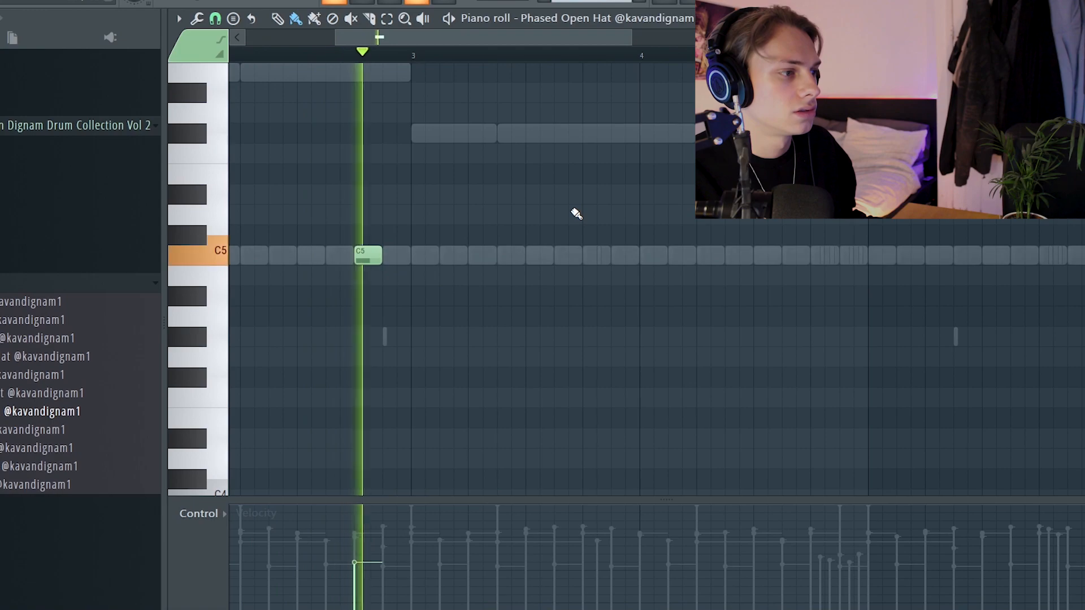
pyautogui.scroll(-2, 661, 99)
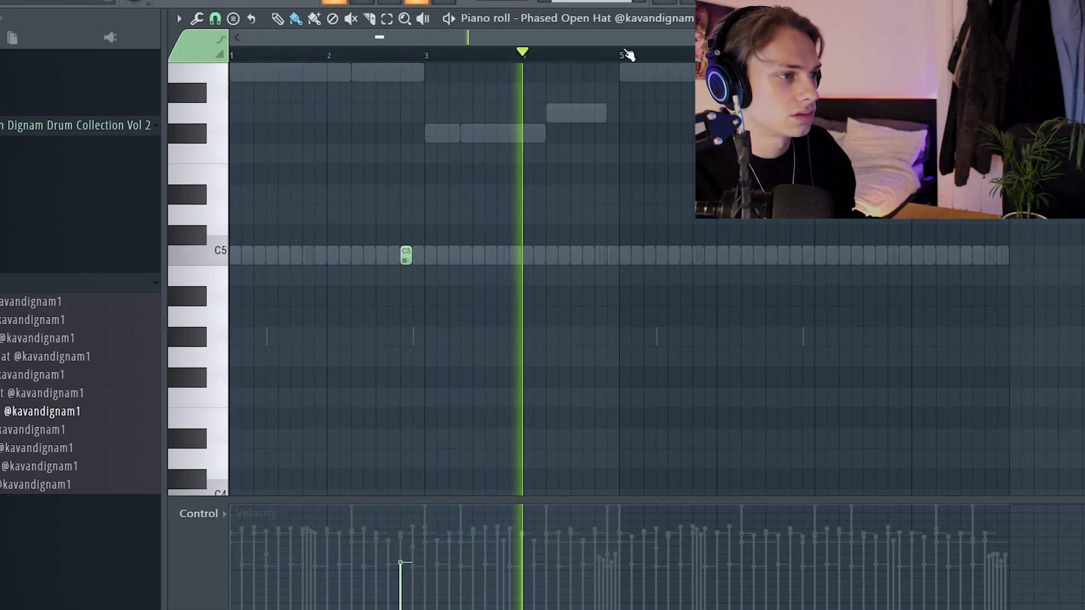
pyautogui.click(795, 255)
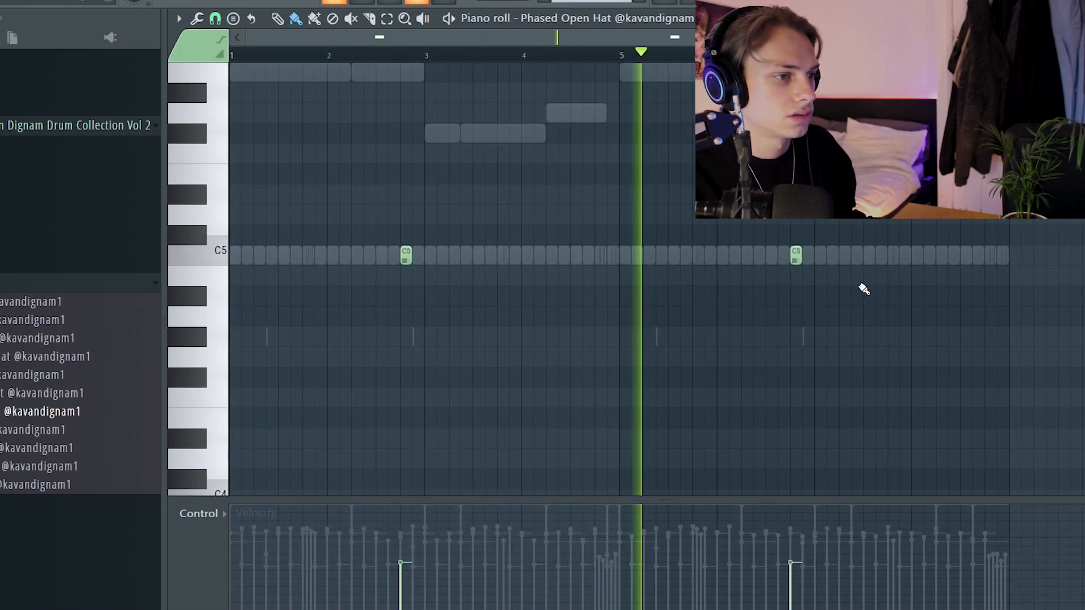
# Load Avanue Snare into a new channel, place short C5 hits in bar 4, and select bars 1 to 4.
pyautogui.press('F6')
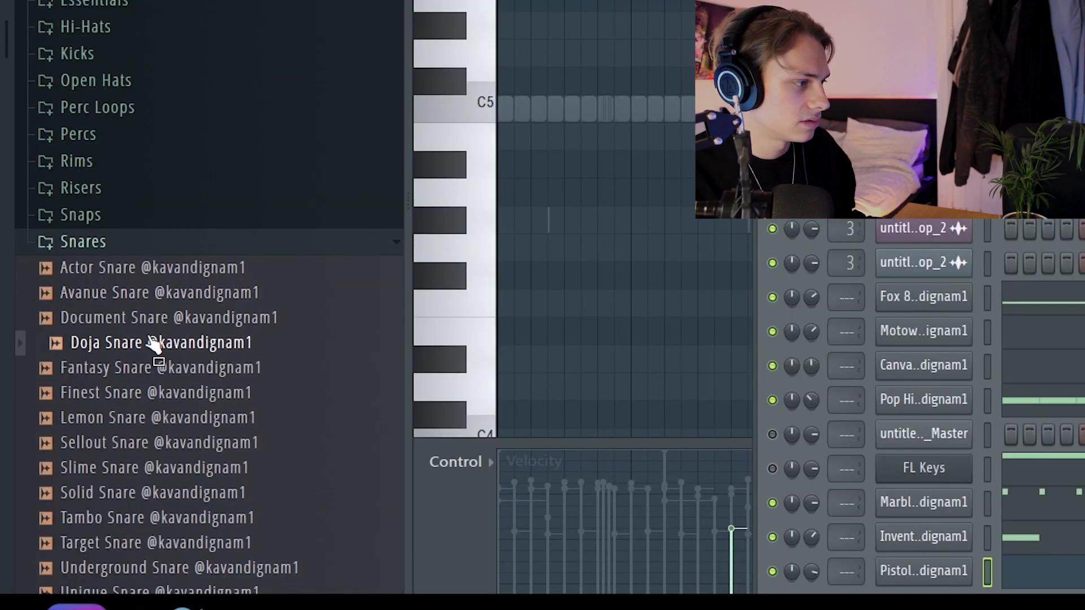
pyautogui.moveTo(150, 305); pyautogui.dragTo(105, 345)
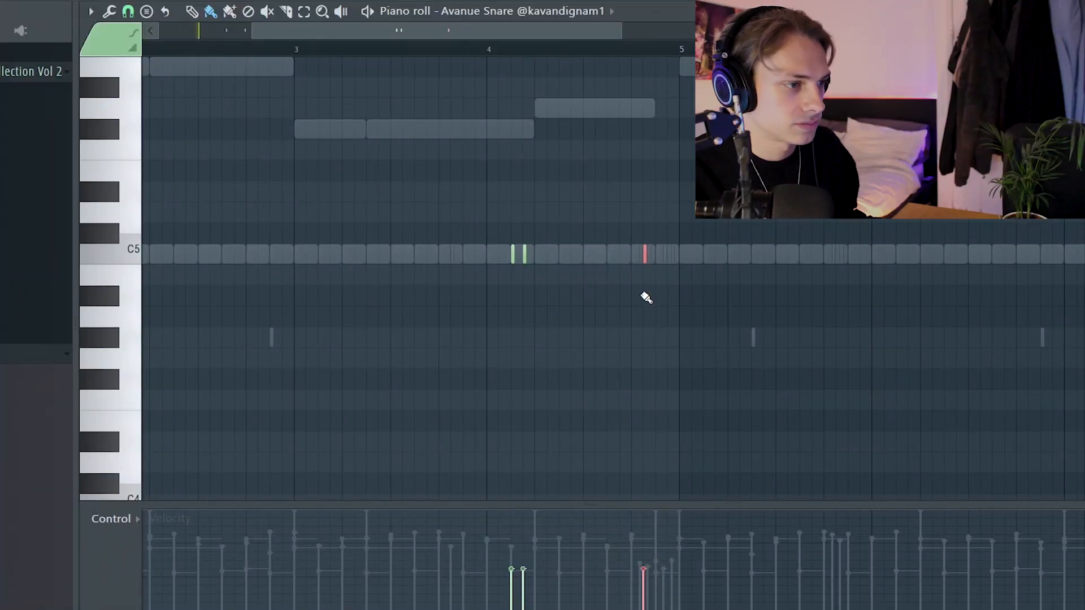
pyautogui.scroll(5, 645, 298)
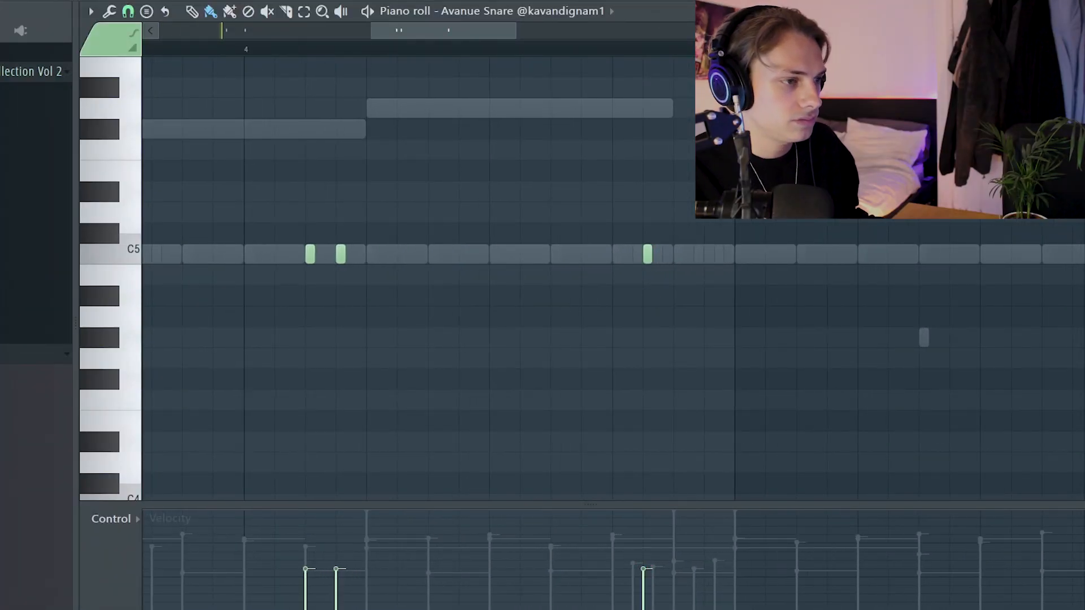
pyautogui.scroll(-4, 734, 49)
pyautogui.moveTo(733, 50); pyautogui.dragTo(141, 49)
pyautogui.hscroll(-3, 482, 278)
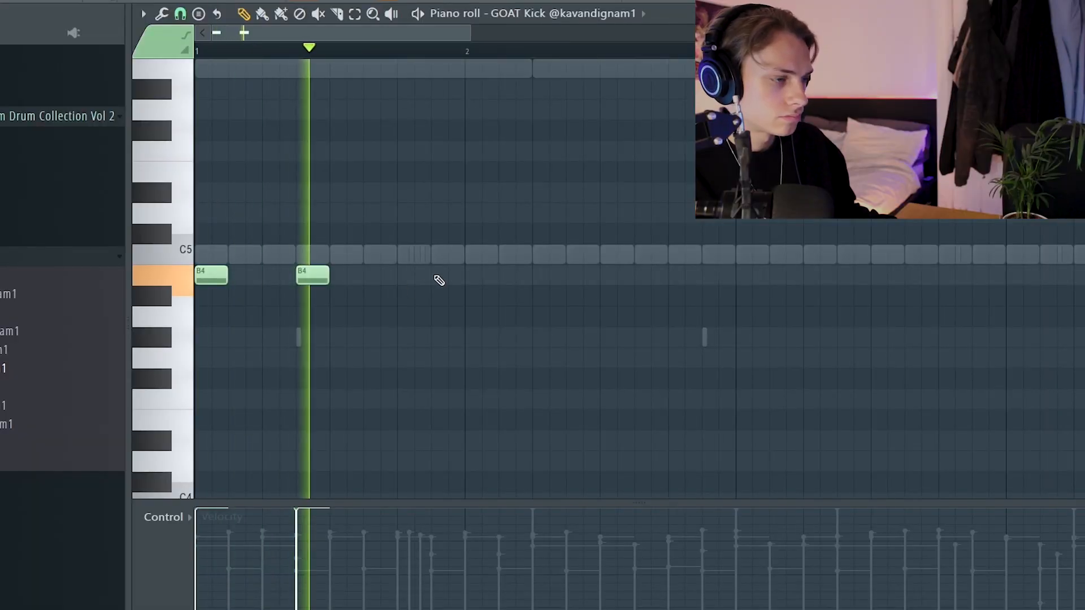
# Place B4 GOAT Kick notes in bars 2 and 3, with the first note of bar 3's close pair at 34% velocity.
pyautogui.click(543, 276)
pyautogui.click(656, 276)
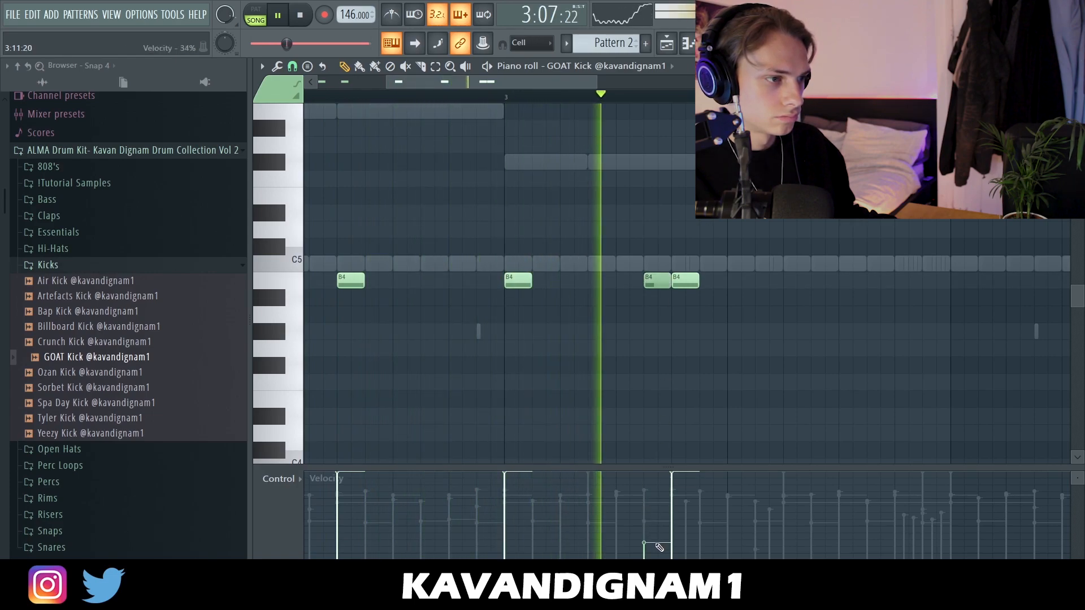
pyautogui.scroll(-3, 791, 390)
pyautogui.press('space')
pyautogui.press('space')
pyautogui.scroll(3, 707, 339)
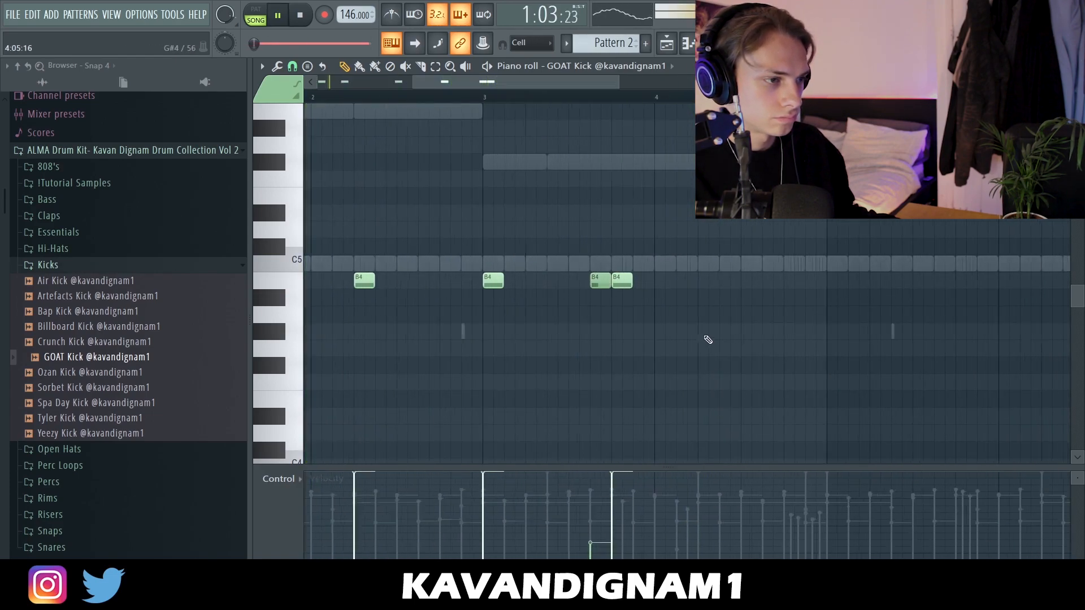
# Copy the close pair of kick notes from bar 3 to the second beat of bar 4.
pyautogui.moveTo(672, 331); pyautogui.dragTo(530, 258)
pyautogui.doubleClick(594, 282)
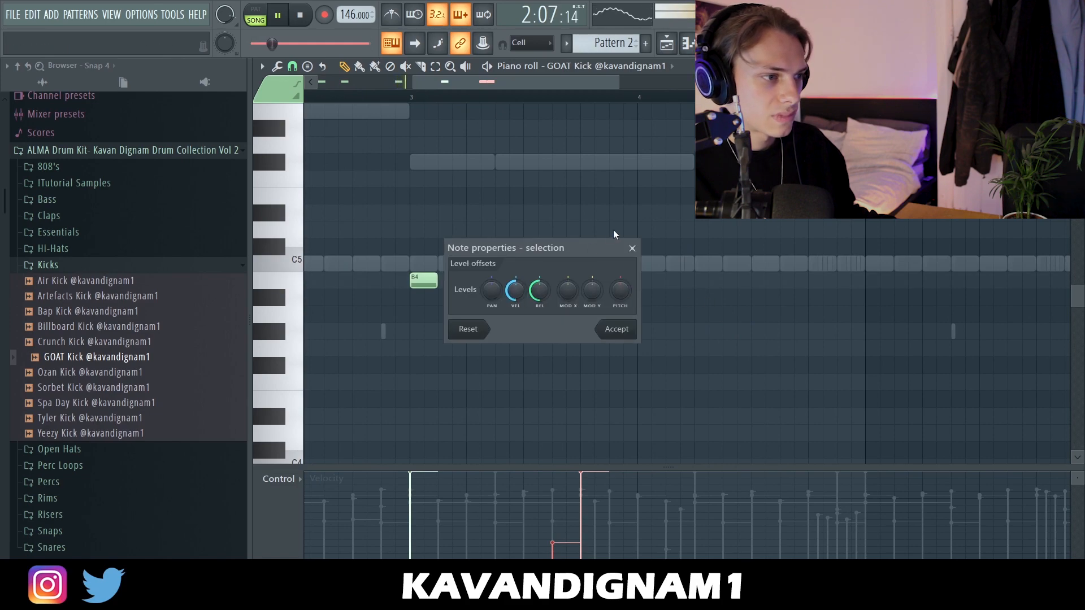
pyautogui.click(632, 248)
pyautogui.moveTo(592, 279); pyautogui.dragTo(721, 279)
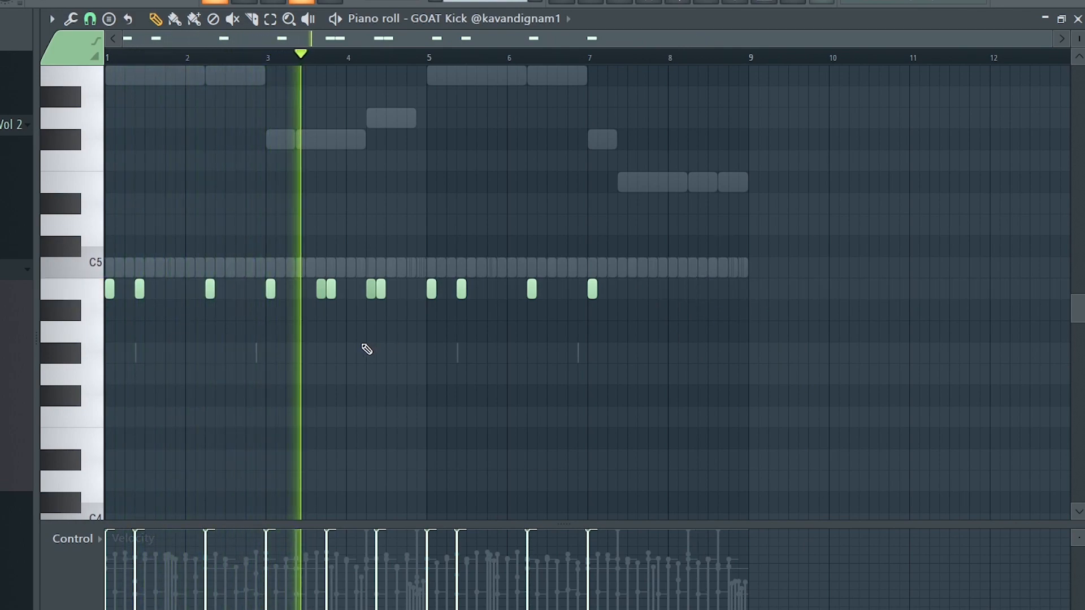
# Add B4 kick notes on beat 3 of bar 7 and on beats 1 and 4 of bar 8.
pyautogui.scroll(2, 366, 351)
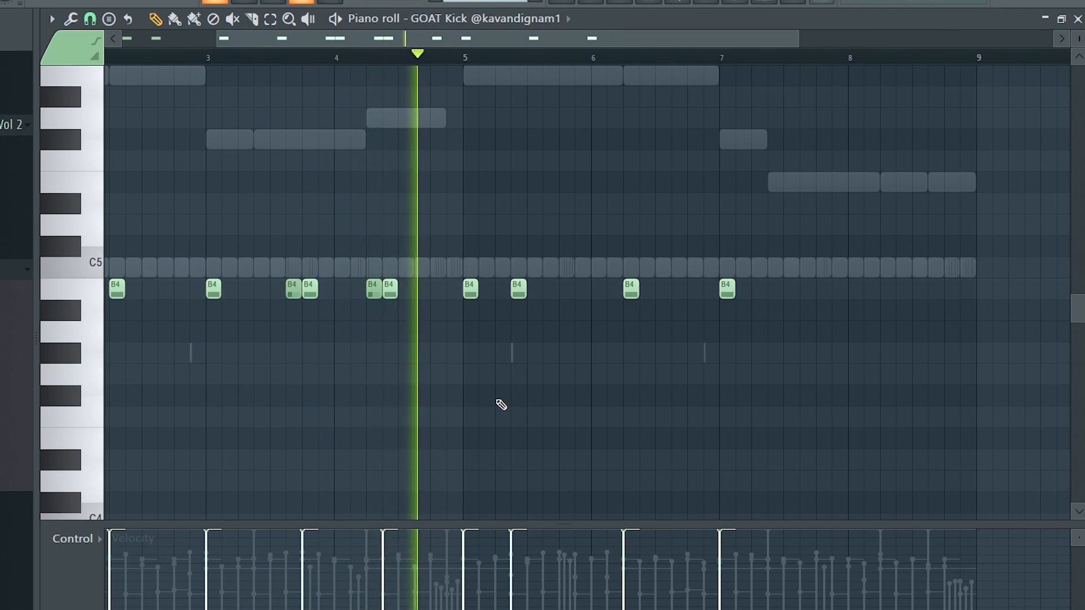
pyautogui.scroll(2, 701, 383)
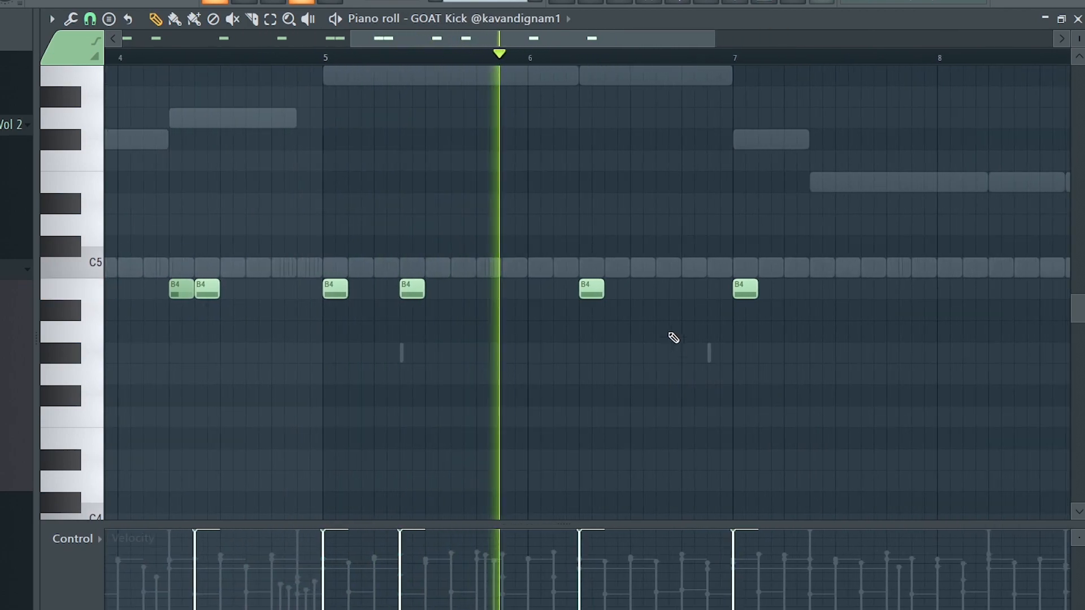
pyautogui.click(842, 289)
pyautogui.click(944, 290)
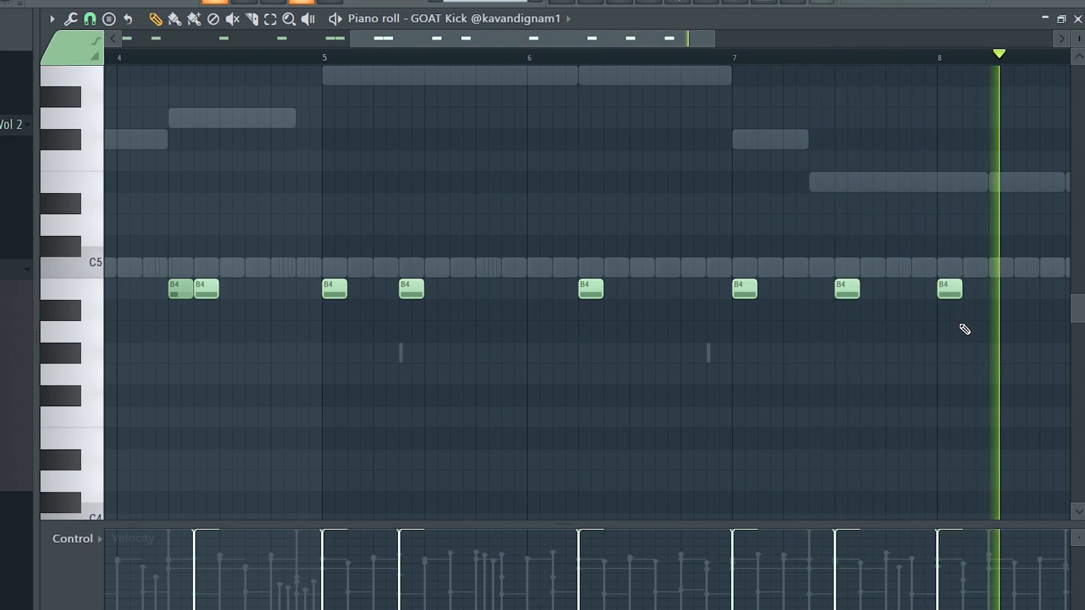
pyautogui.scroll(-2, 965, 329)
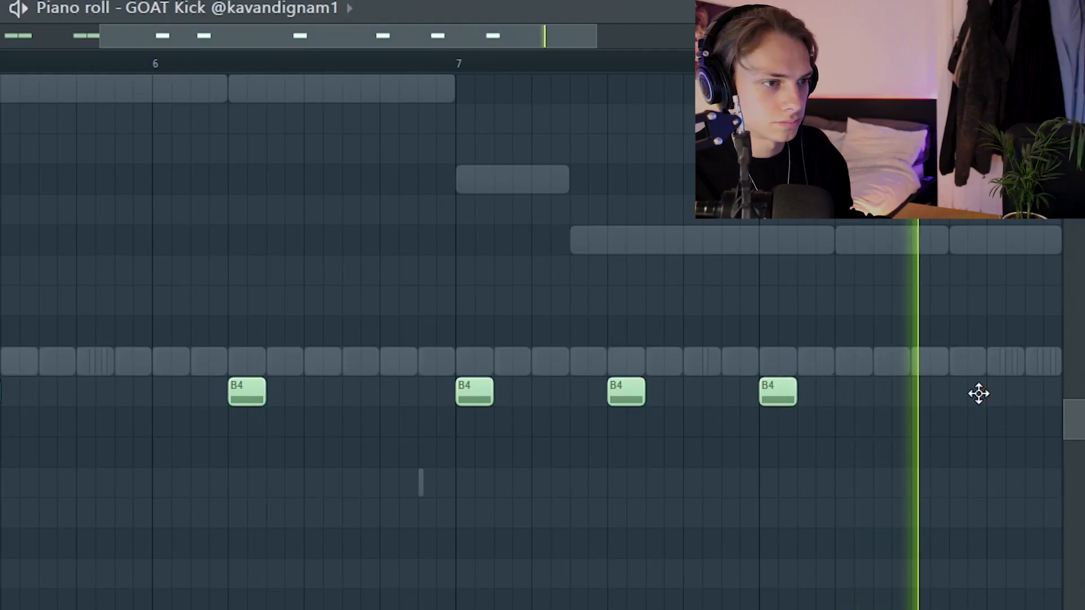
pyautogui.click(991, 392)
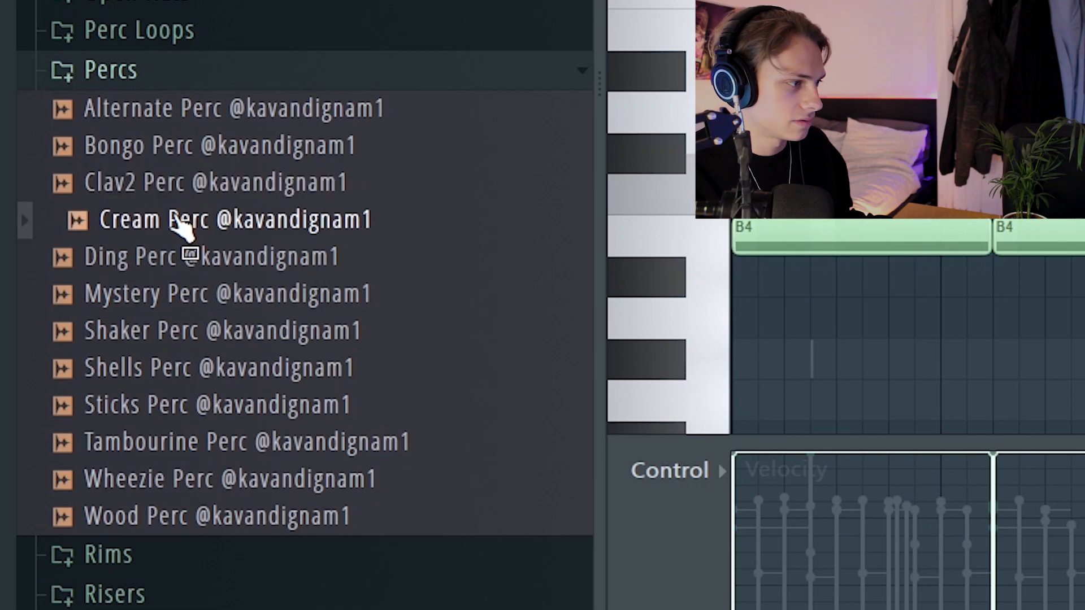
# Load Cream Perc into a new channel, place a hit on step nine and repeat it every two bars through bar 7.
pyautogui.moveTo(181, 226); pyautogui.dragTo(601, 556)
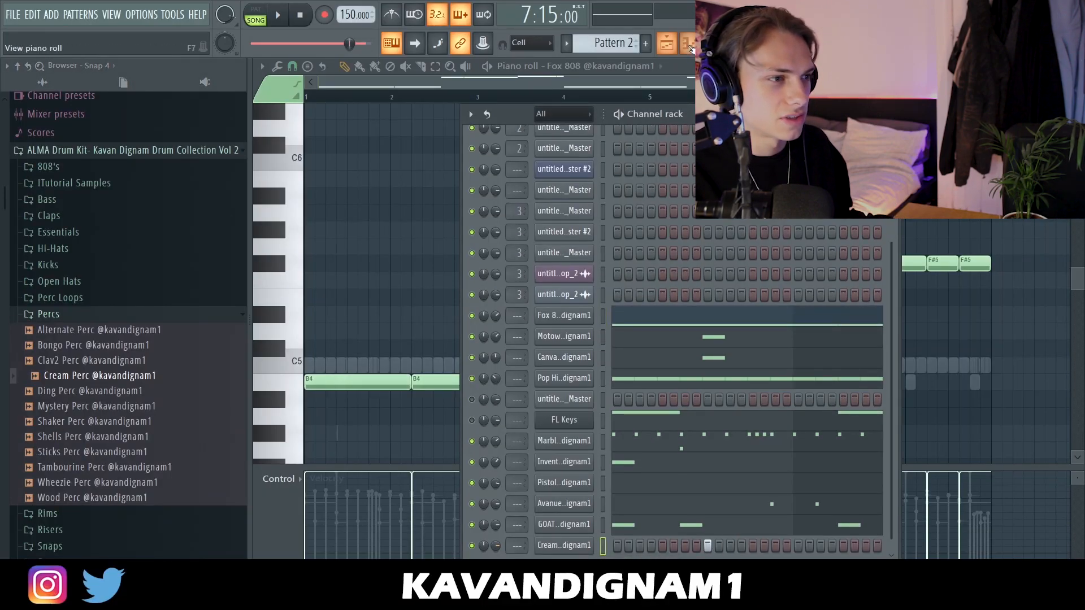
pyautogui.click(690, 49)
pyautogui.hotkey('ctrl', 'a')
pyautogui.hotkey('ctrl', 'b')
pyautogui.hotkey('ctrl', 'b')
pyautogui.hotkey('ctrl', 'b')
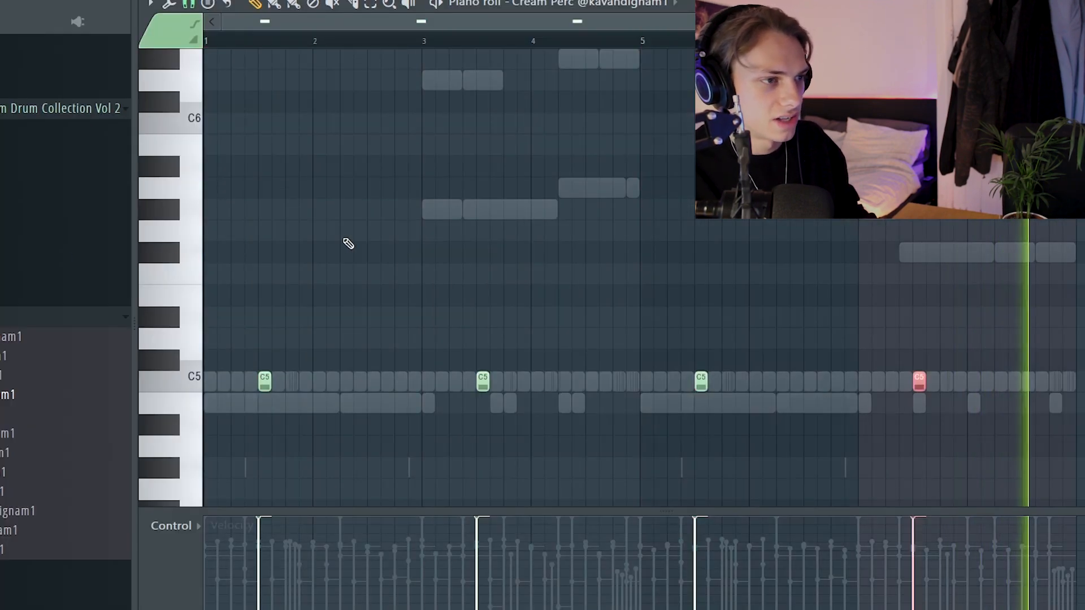
# Slightly lower the velocity of all four Cream Perc notes.
pyautogui.hotkey('ctrl', 'd')
pyautogui.hotkey('ctrl', 'a')
pyautogui.scroll(-2, 792, 334)
pyautogui.hotkey('ctrl', 'd')
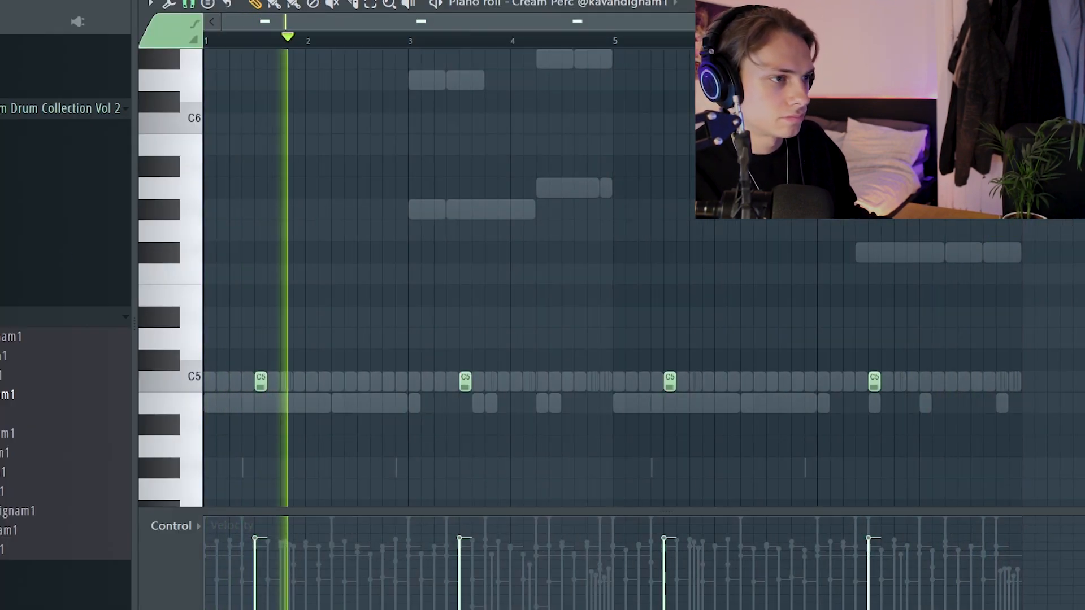
# Load Wood Perc into a new channel, place a hit on step five and duplicate bars 1 to 4 into bars 5 to 8.
pyautogui.press('F6')
pyautogui.click(200, 517)
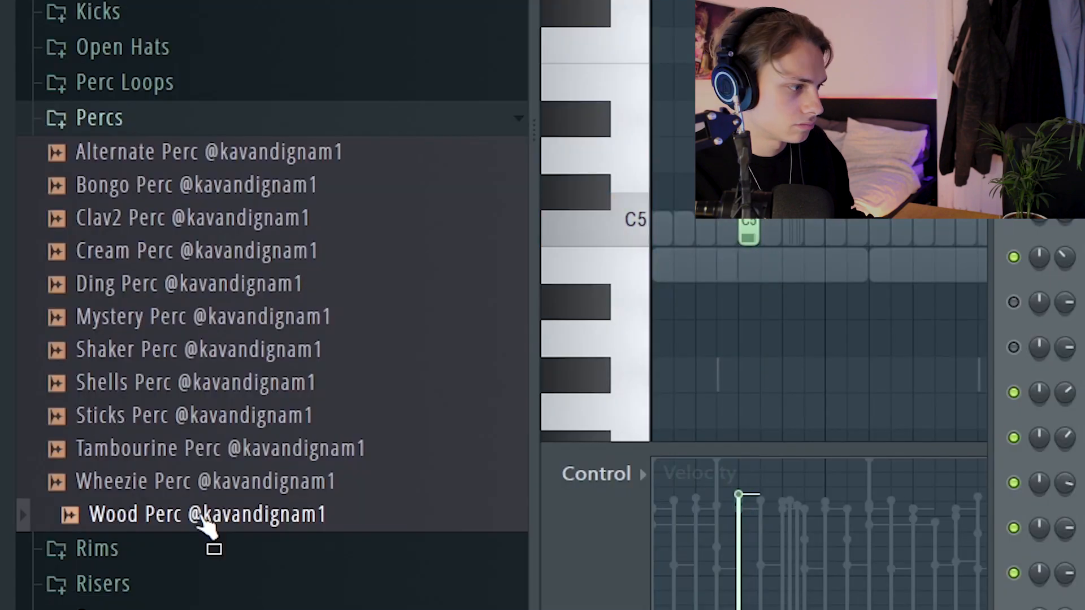
pyautogui.press('space')
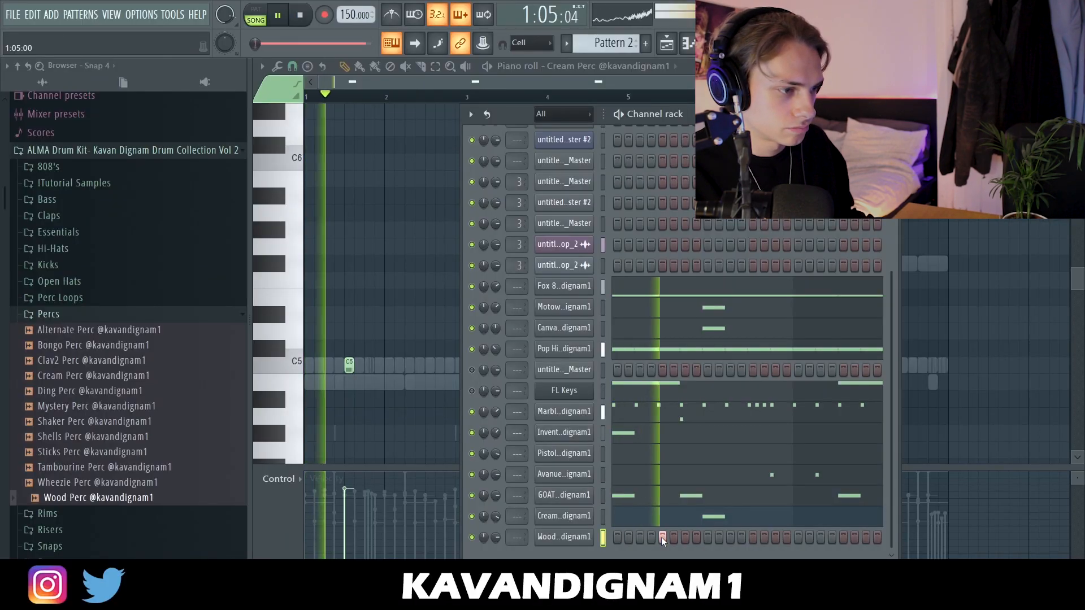
pyautogui.press('F6')
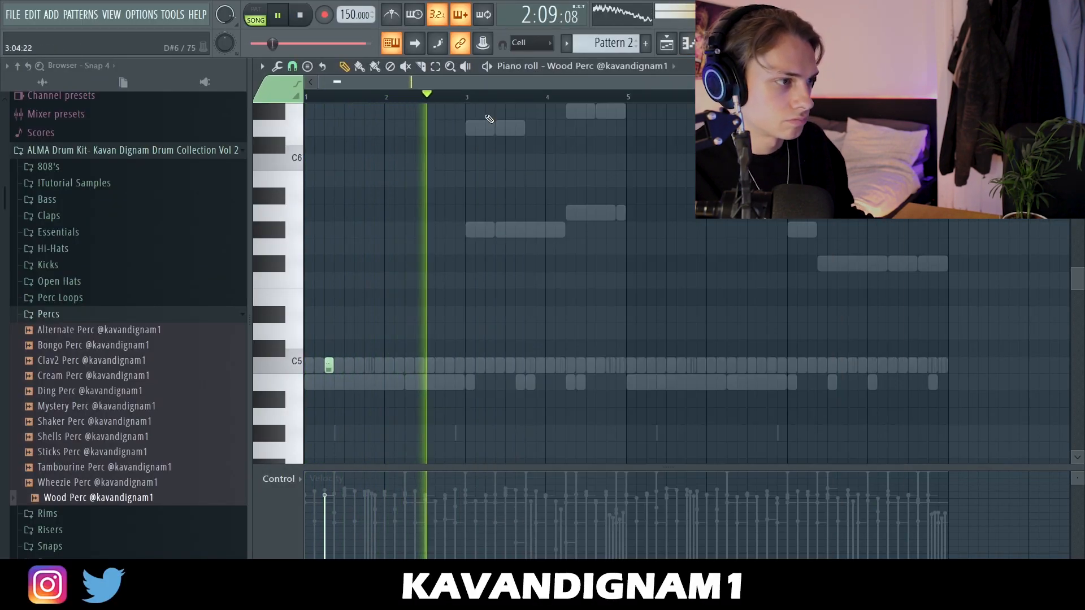
pyautogui.moveTo(630, 101); pyautogui.dragTo(306, 99)
pyautogui.hotkey('ctrl', 'b')
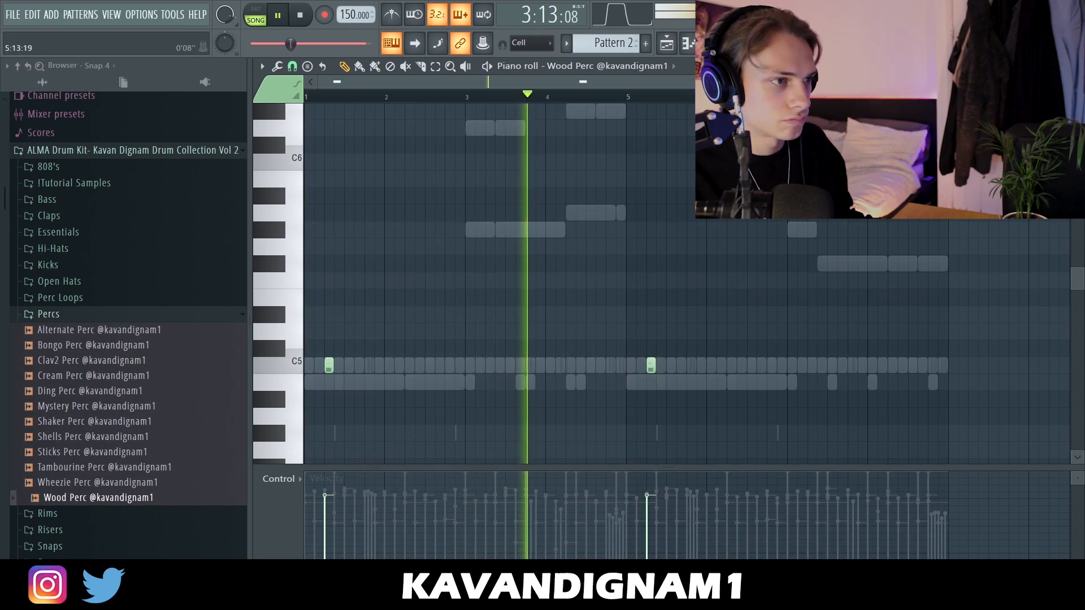
# Add a Clav2 Perc C5 note on beat 2 of bar 4 and browse the Essentials samples.
pyautogui.press('F6')
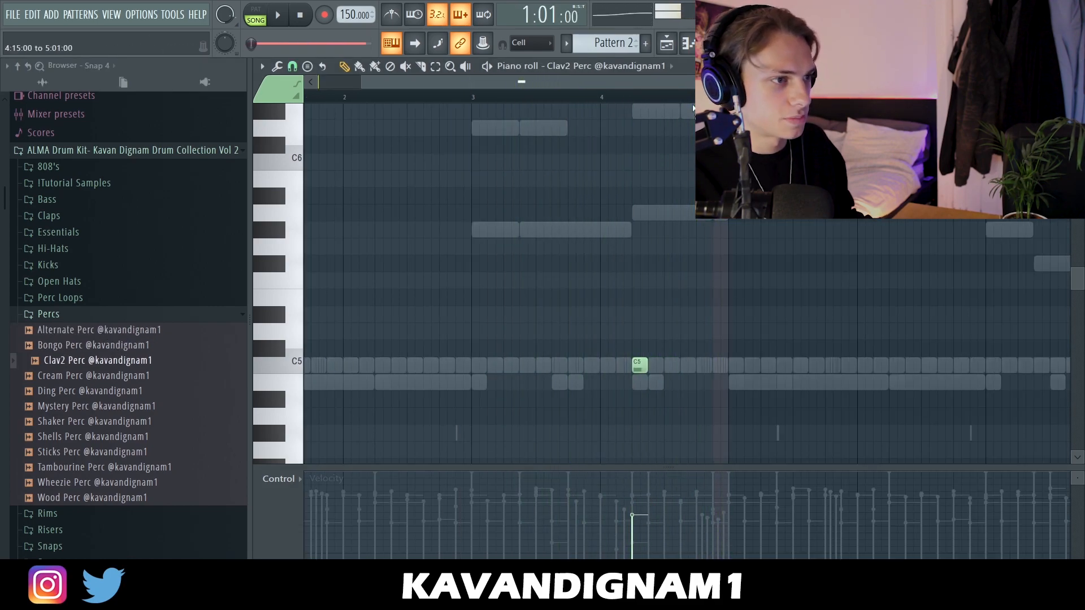
pyautogui.click(62, 230)
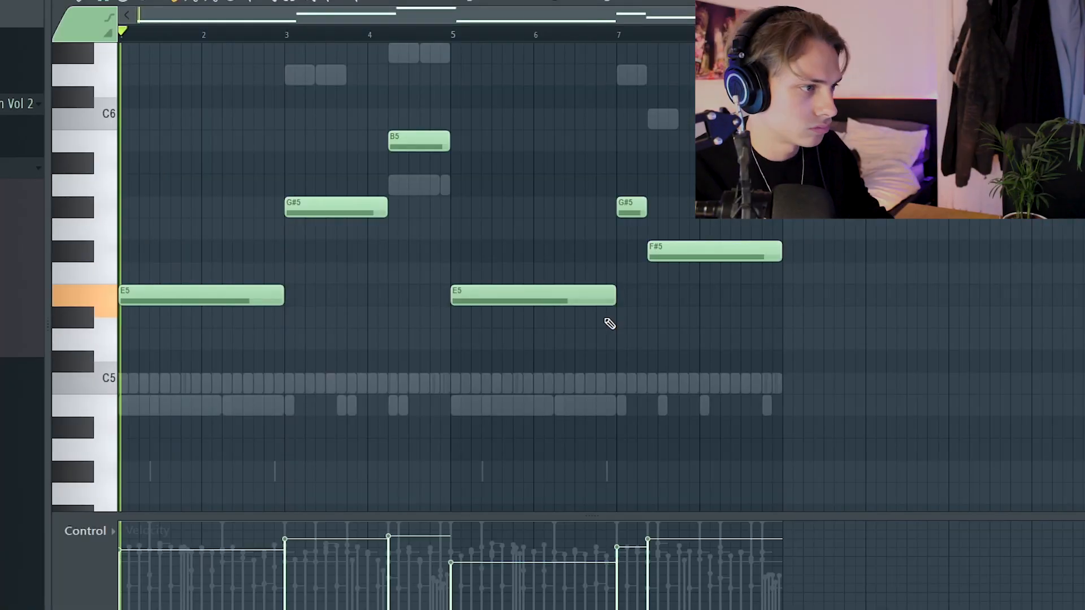
# Play back the bass melody and raise the Fox 808's two A5 notes in bar 4 to B5.
pyautogui.press('space')
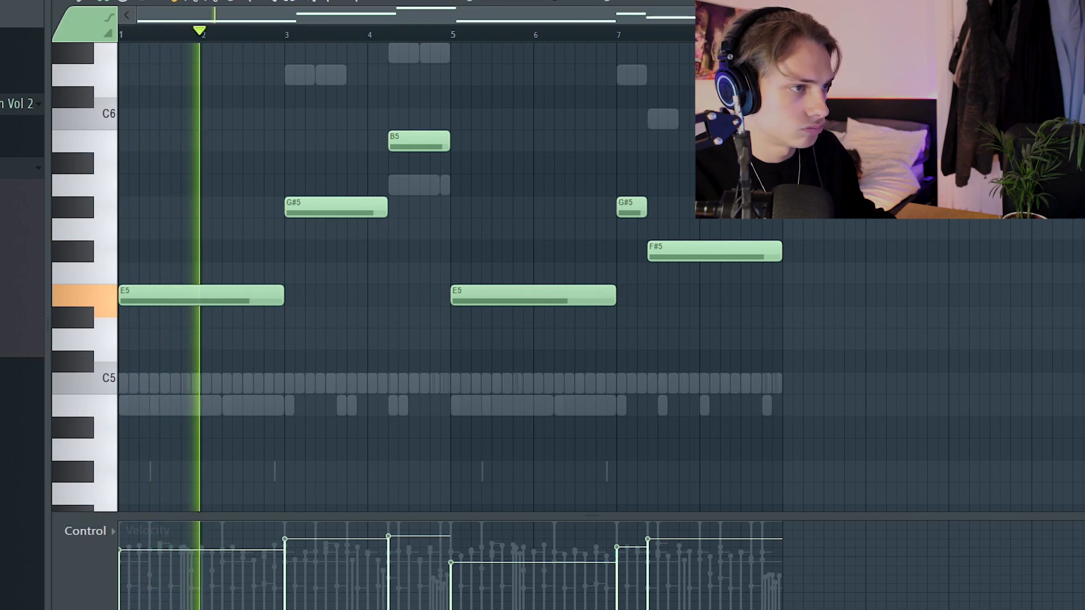
pyautogui.press('F6')
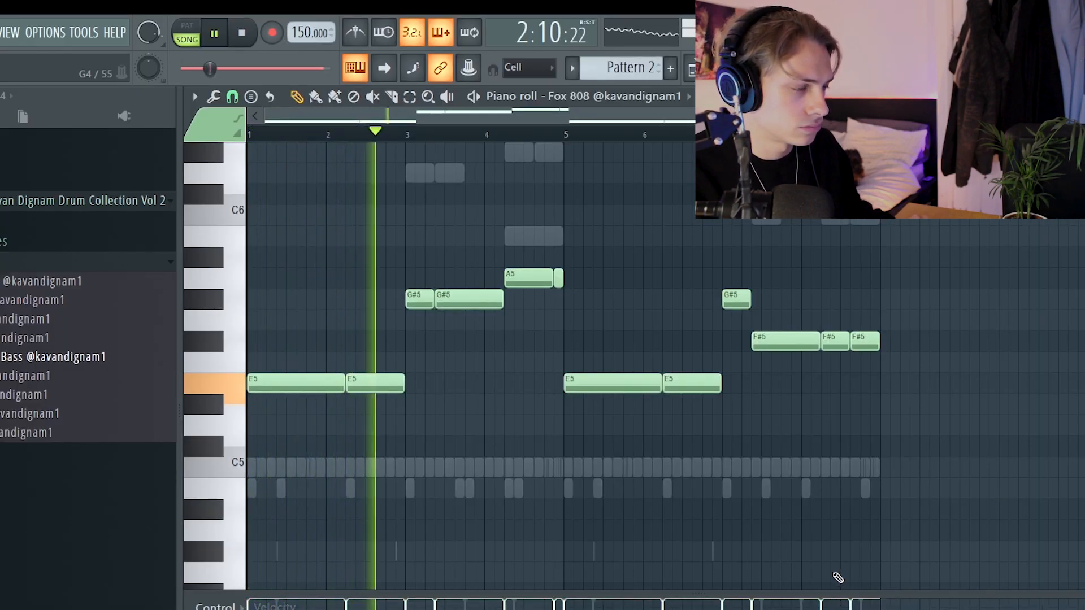
pyautogui.moveTo(546, 279); pyautogui.dragTo(514, 266)
pyautogui.hotkey('shift', 'Up')
pyautogui.hotkey('shift', 'Up')
pyautogui.hotkey('shift', 'Up')
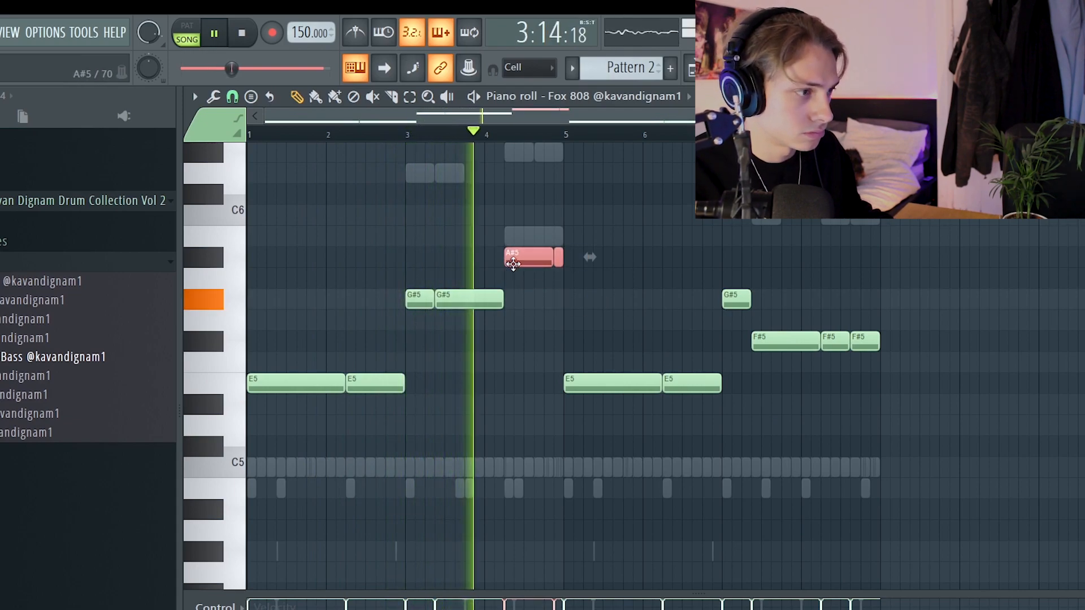
pyautogui.hotkey('shift', 'Down')
pyautogui.keyDown('ctrl'); pyautogui.click(517, 270); pyautogui.keyUp('ctrl')
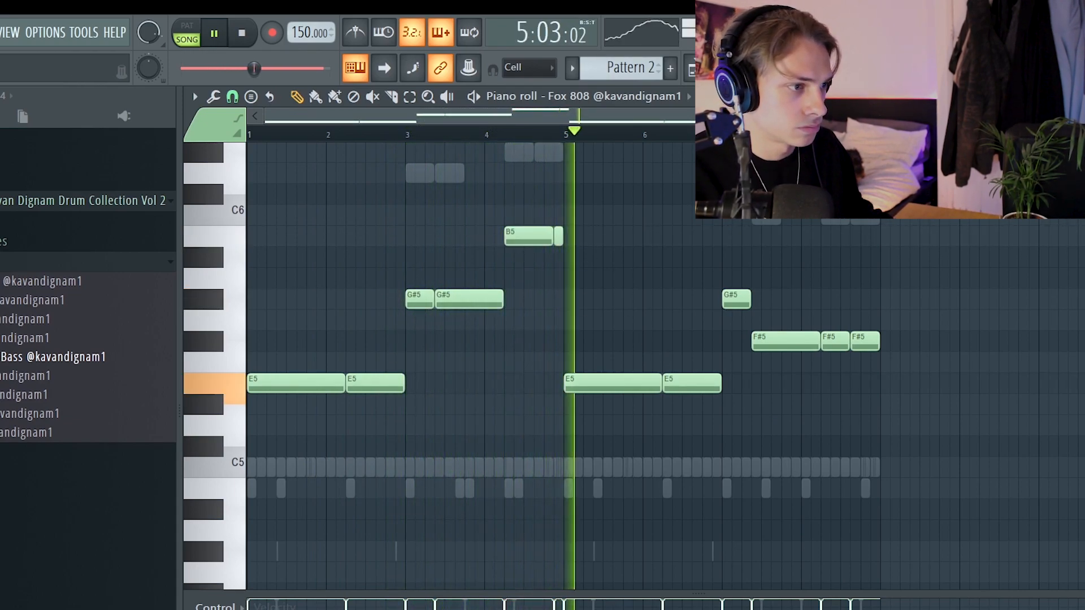
pyautogui.keyDown('ctrl'); pyautogui.click(742, 295); pyautogui.keyUp('ctrl')
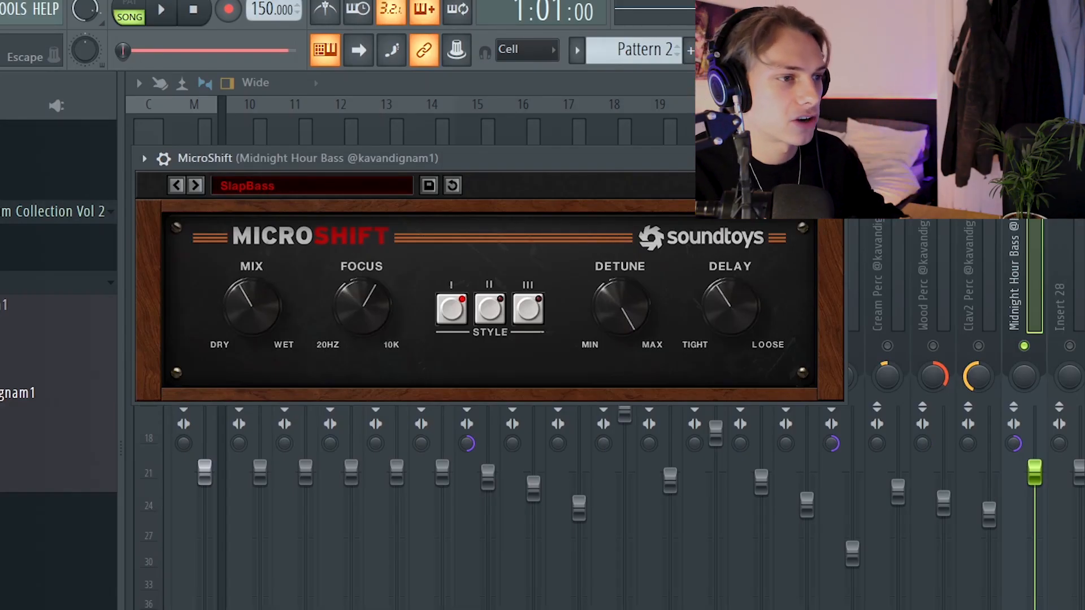
# Listen to the Midnight Hour Bass through ShaperBox2's one-bar volume curve and close the plugin.
pyautogui.click(1005, 376)
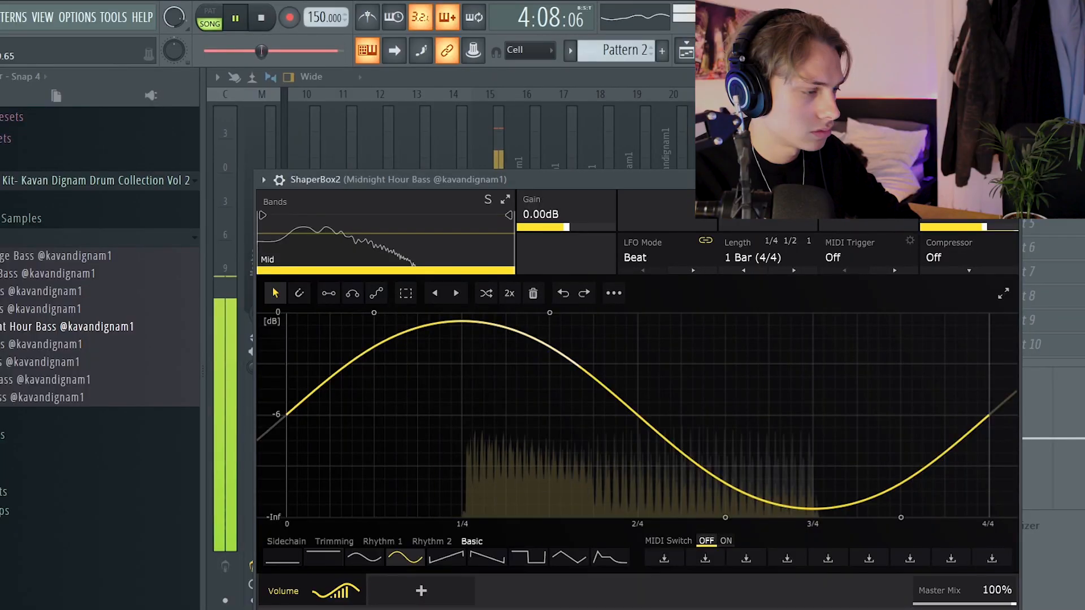
pyautogui.press('space')
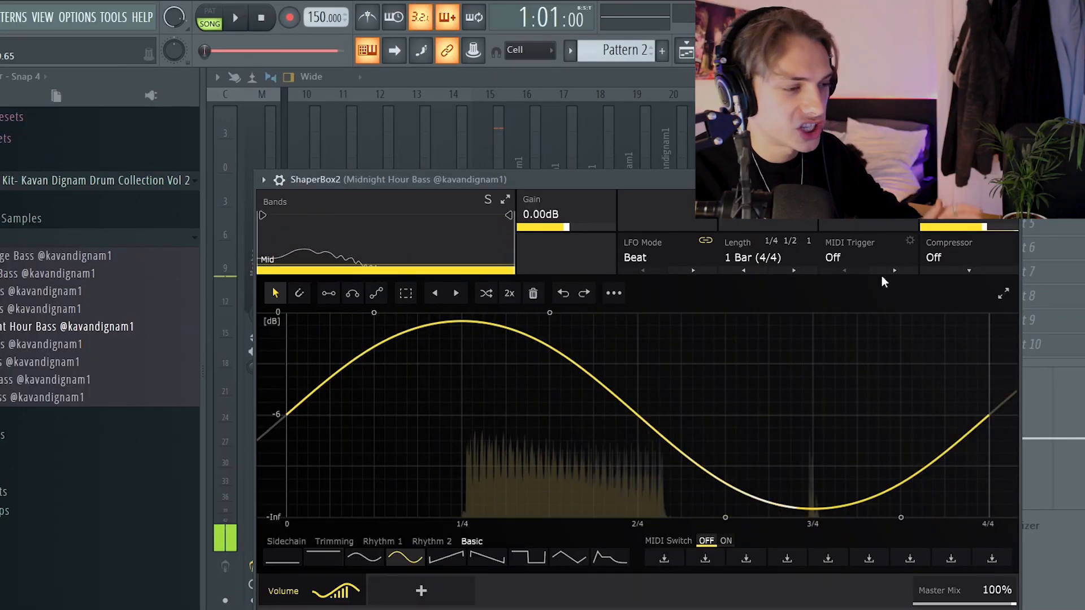
pyautogui.press('Escape')
pyautogui.press('space')
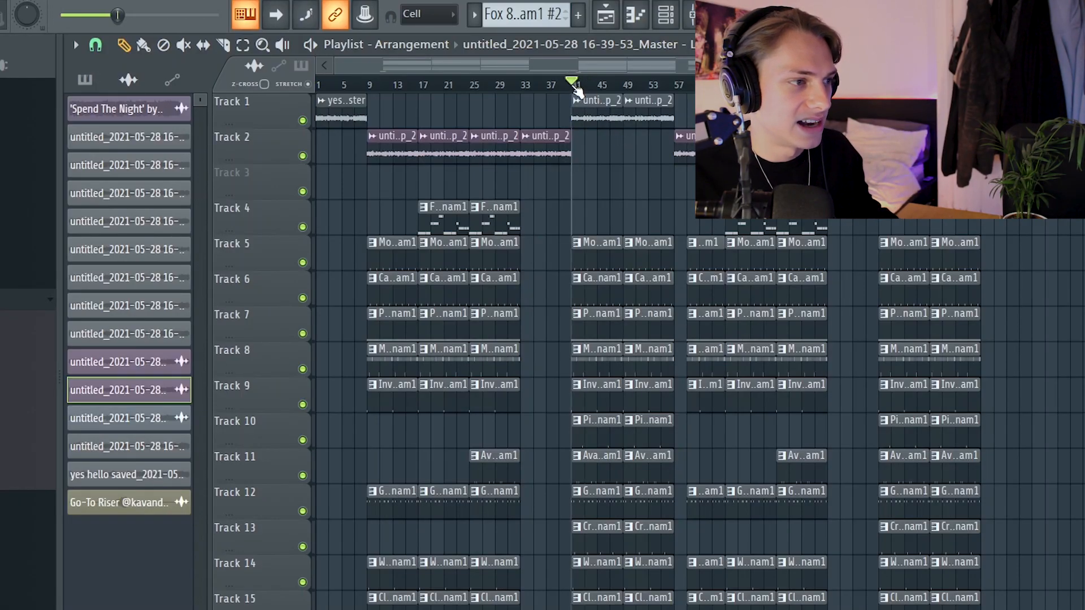
# Examine the notes of the second Midnight Hour Bass pattern and play back the arrangement from bar 49.
pyautogui.scroll(-2, 653, 363)
pyautogui.doubleClick(602, 540)
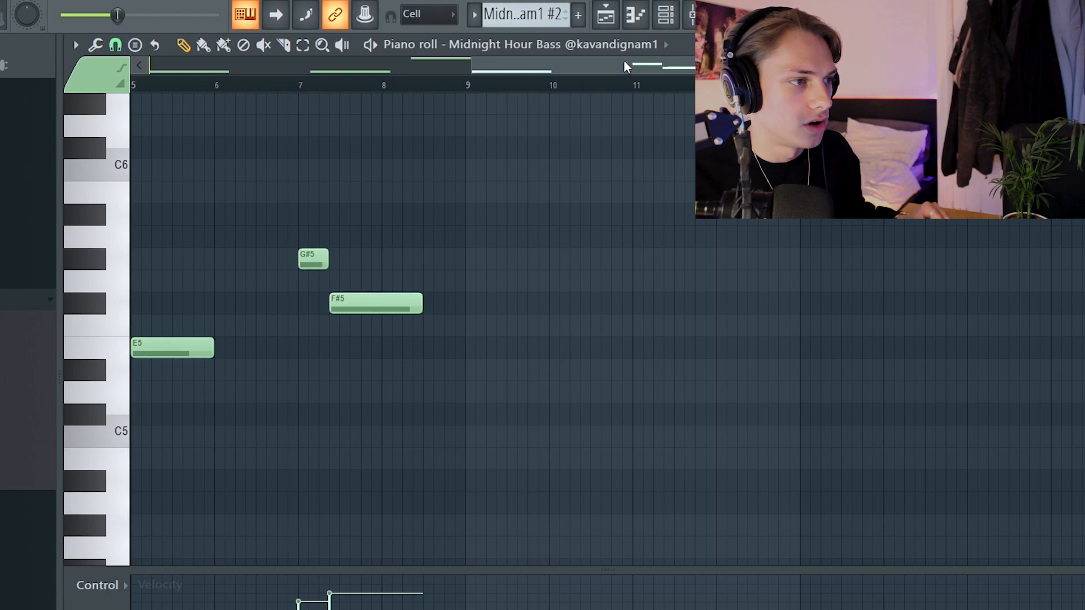
pyautogui.scroll(4, 480, 380)
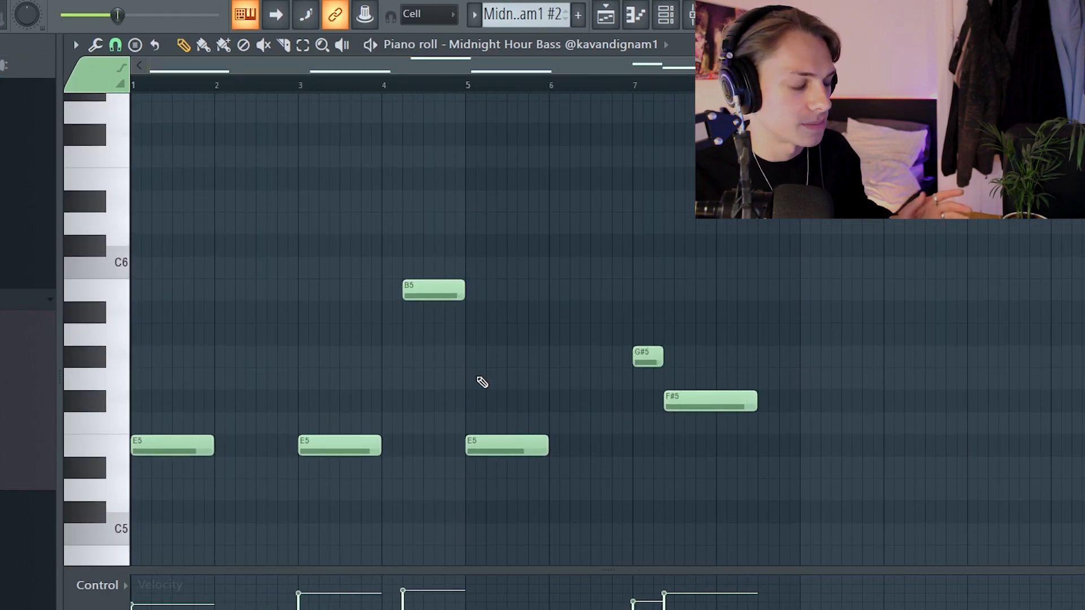
pyautogui.click(614, 15)
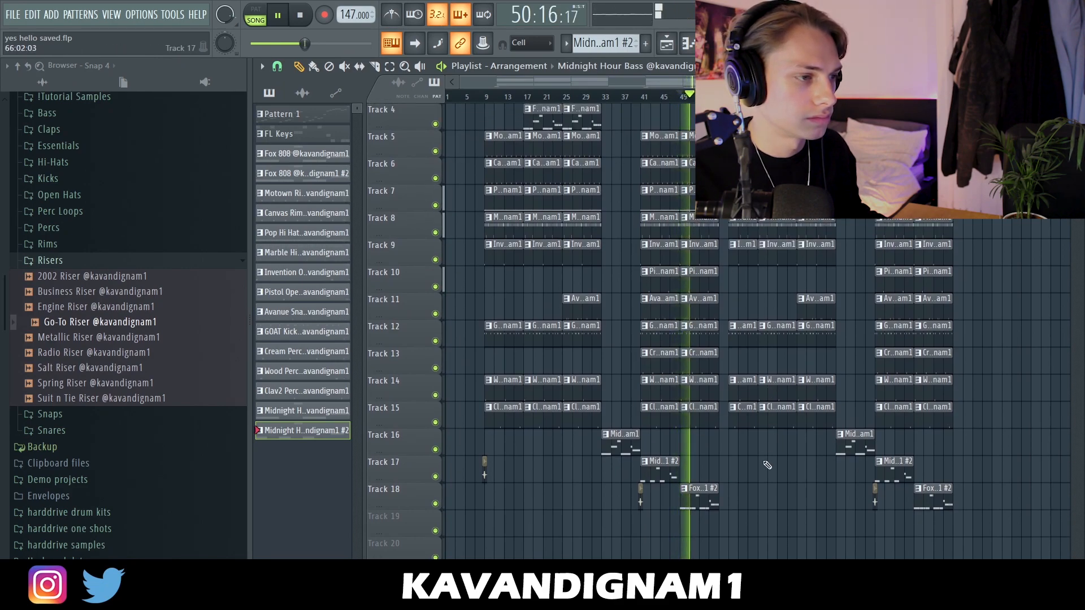
pyautogui.scroll(3, 766, 465)
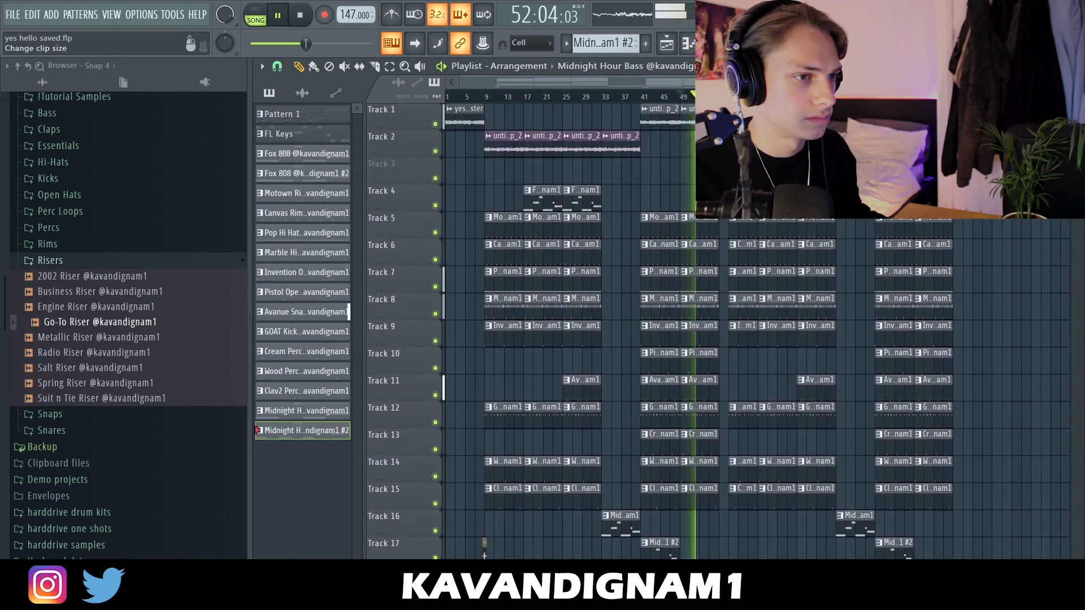
pyautogui.press('space')
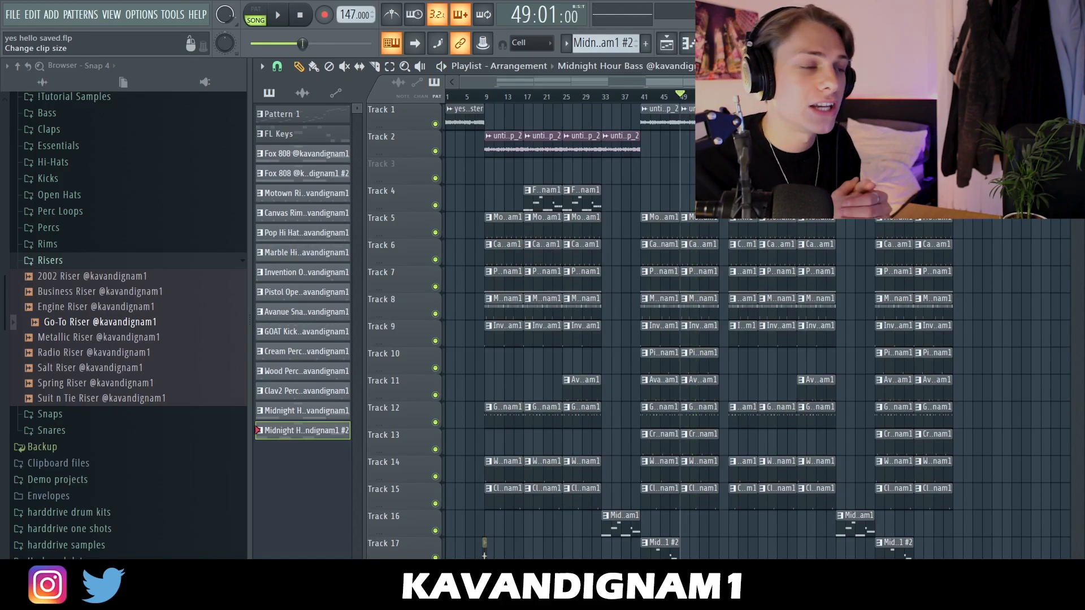